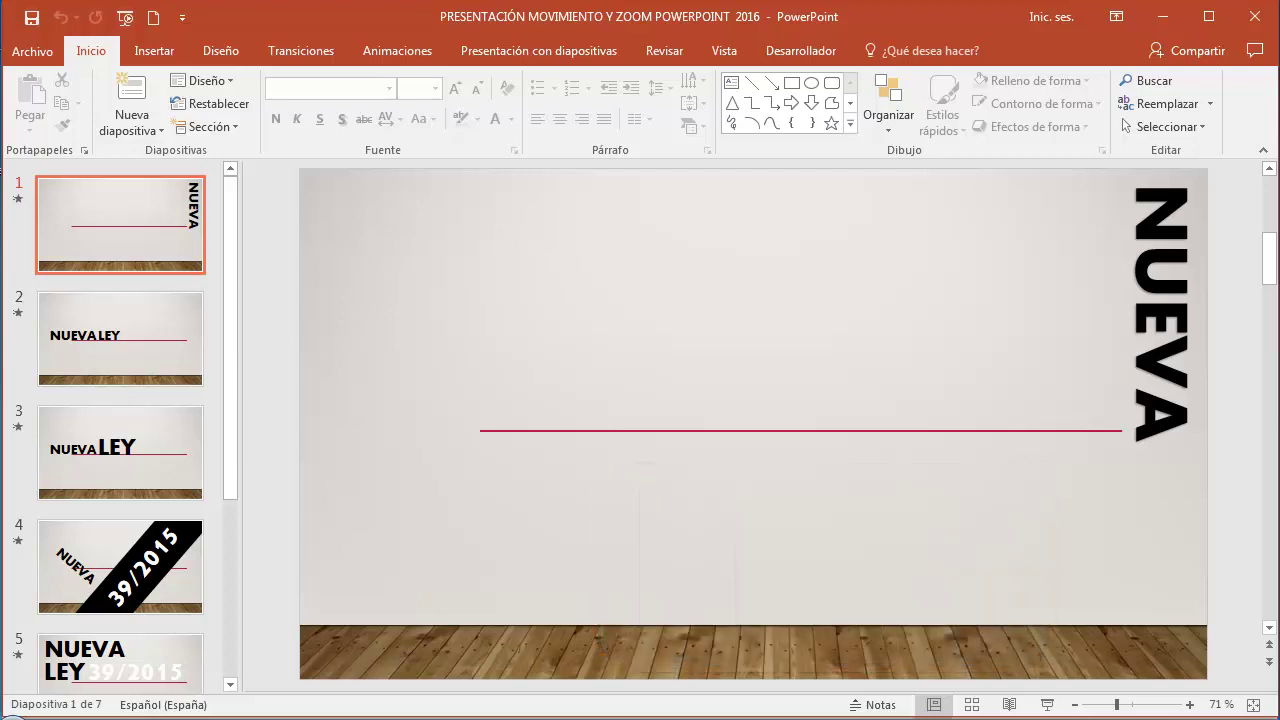
Step: Play the finished title animation as a slideshow from the status bar
click(1009, 704)
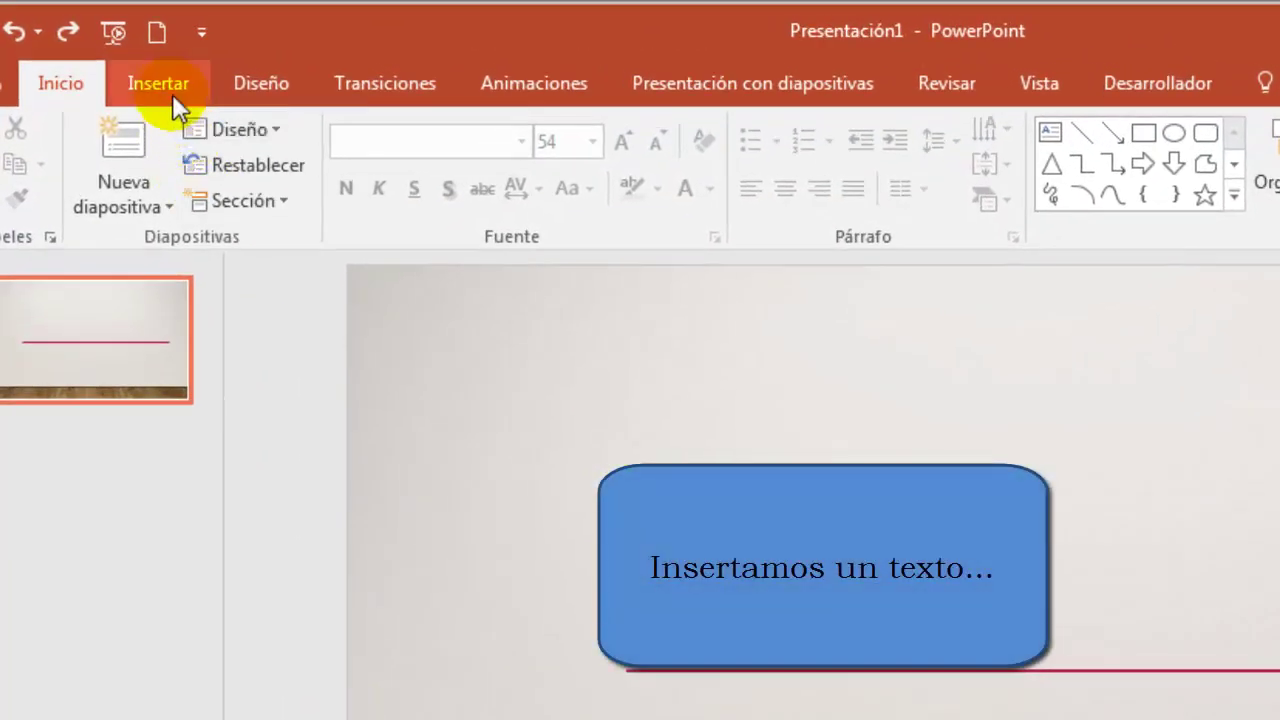
Step: Insert plain black-fill WordArt reading NUEVA on the red line
click(168, 90)
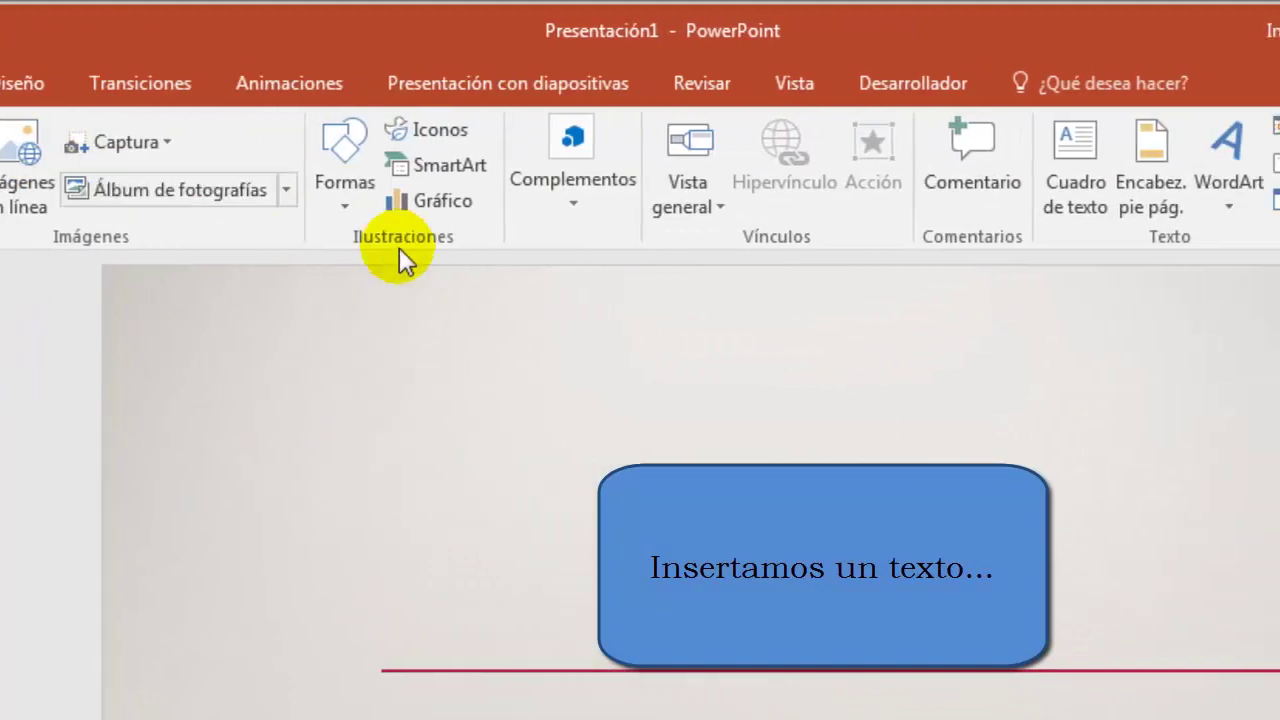
click(1059, 203)
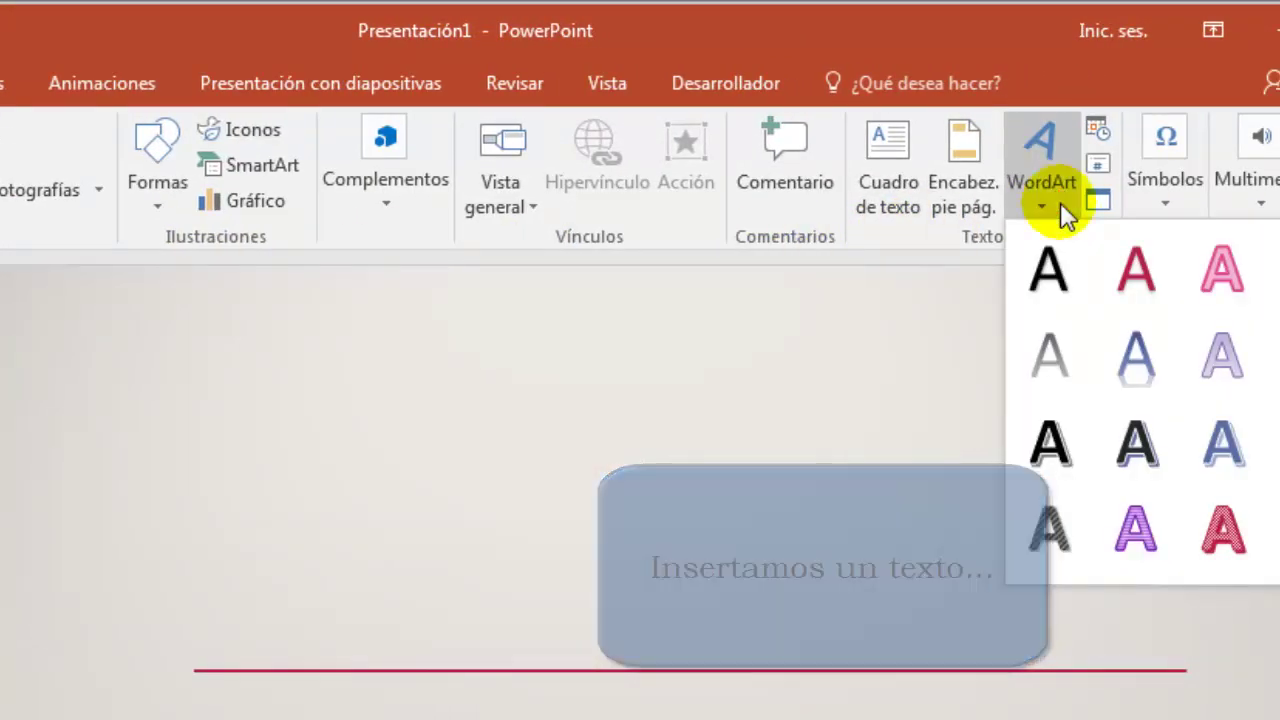
click(1048, 268)
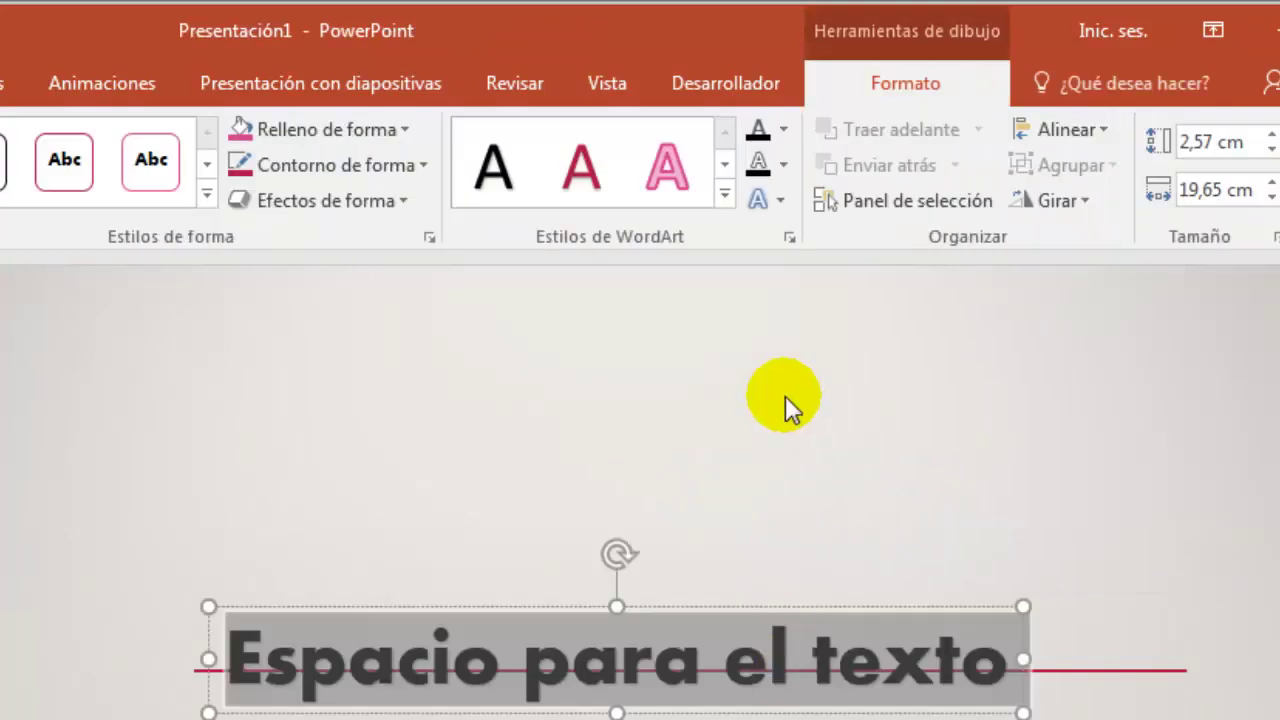
text(NUEGV)
key(BackSpace)
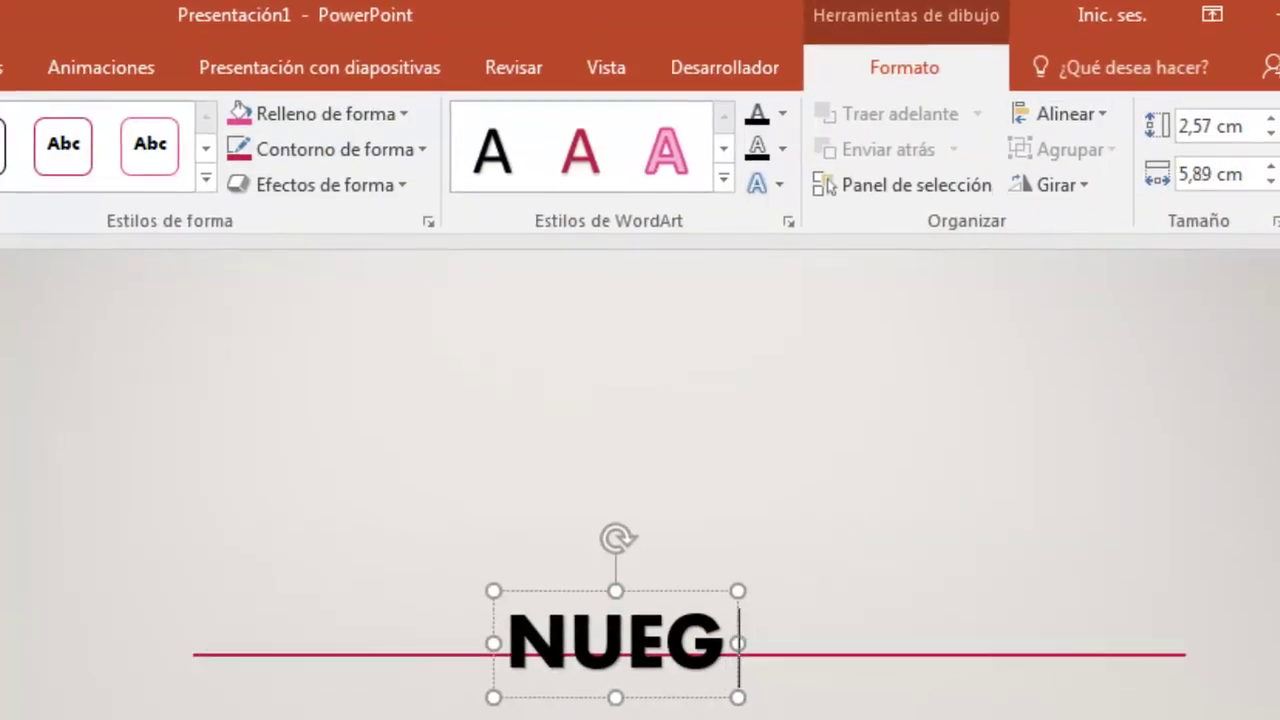
key(BackSpace)
text(VA)
Step: Enlarge the NUEVA text to 80 pt
click(651, 583)
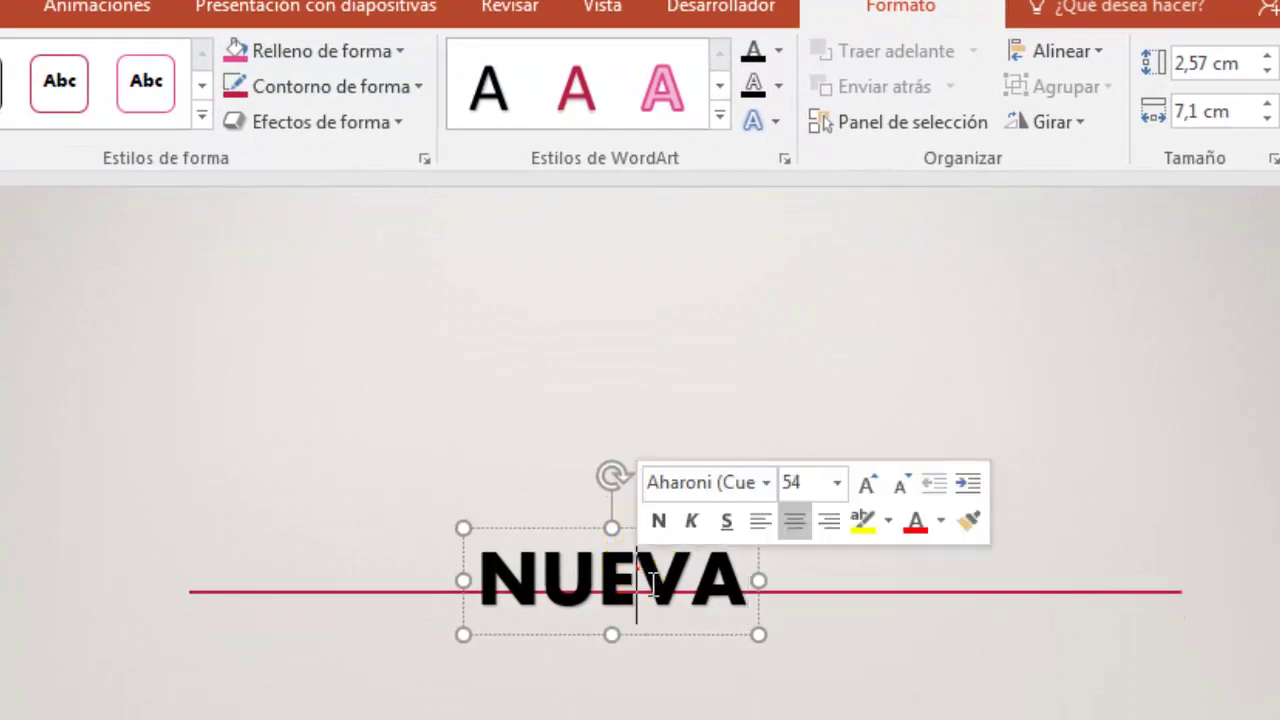
double_click(651, 583)
click(868, 485)
click(868, 485)
click(868, 485)
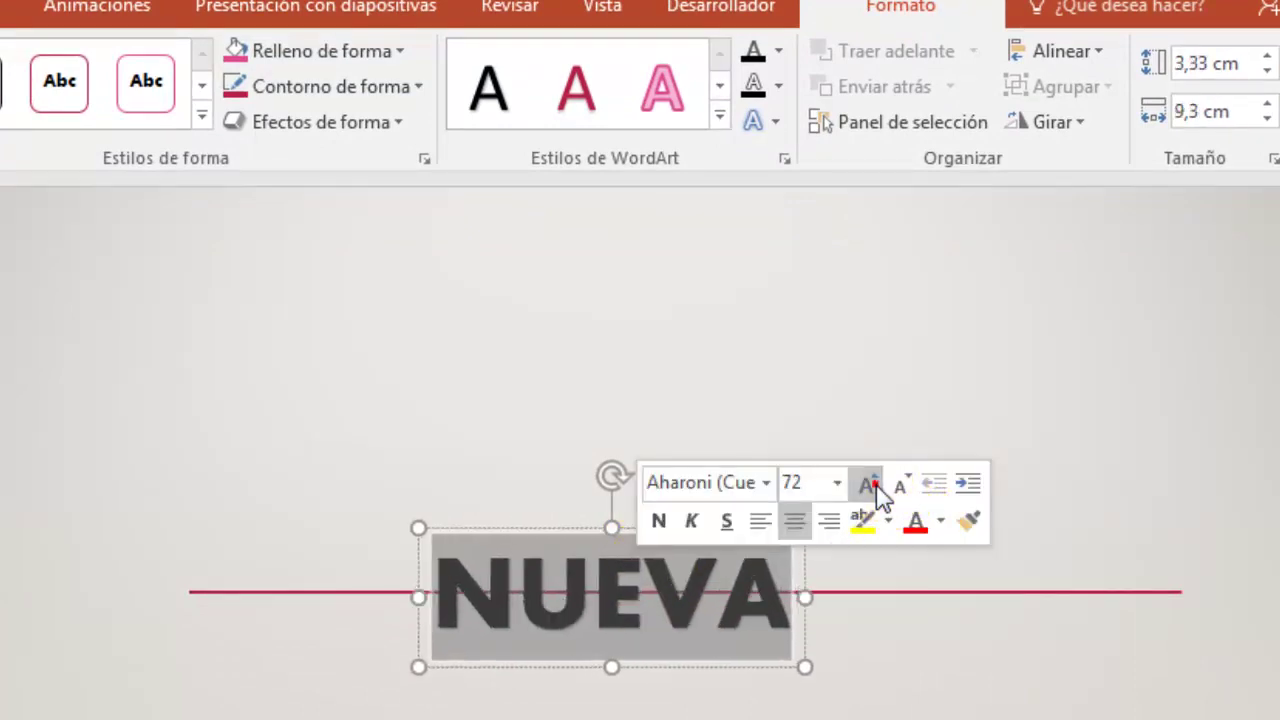
click(870, 486)
click(943, 700)
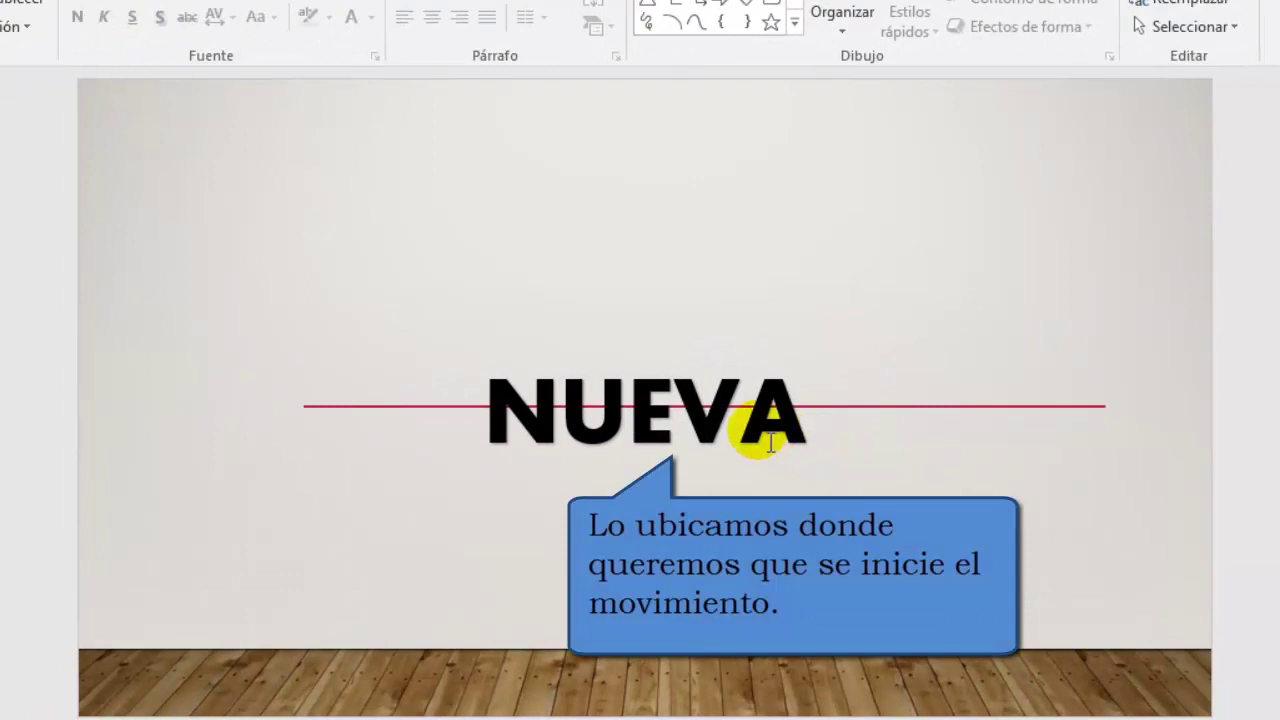
Step: Rotate the NUEVA box to stand vertically and drag it to the right end of the red line
click(771, 443)
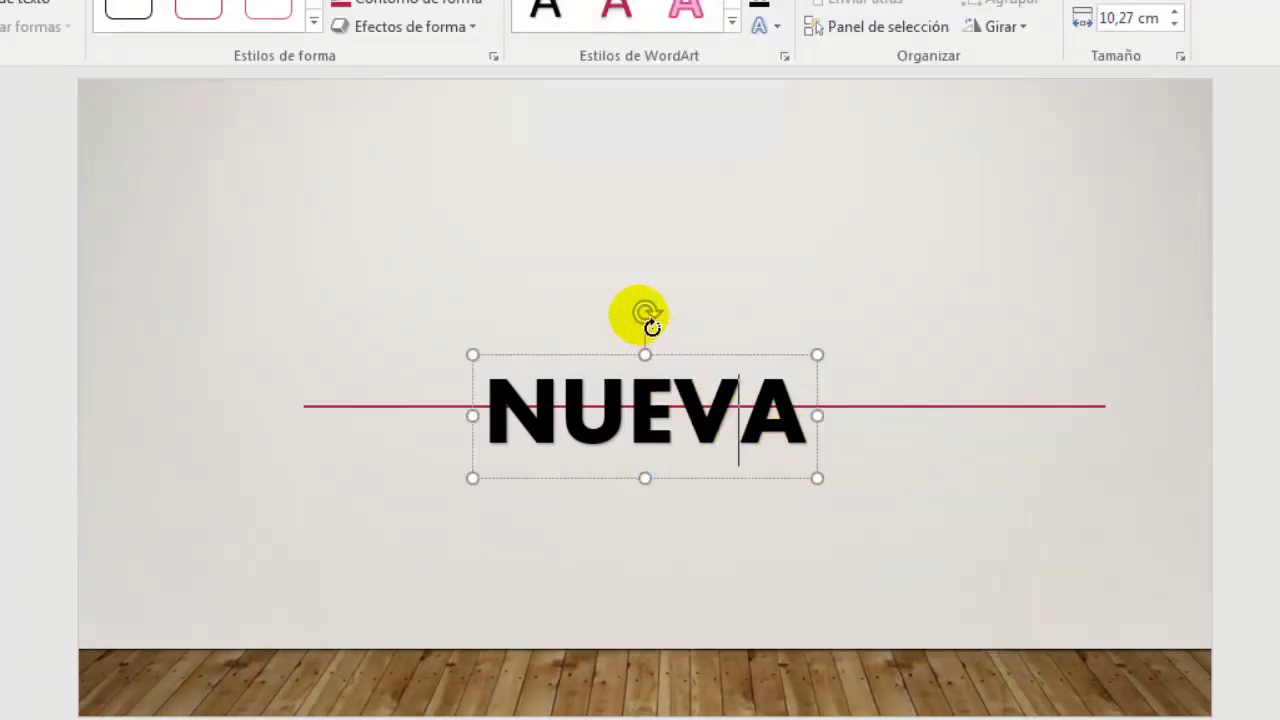
mouse_move(647, 313)
mouse_down()
mouse_move(604, 452)
mouse_move(580, 432)
mouse_up()
drag(592, 318, 1092, 173)
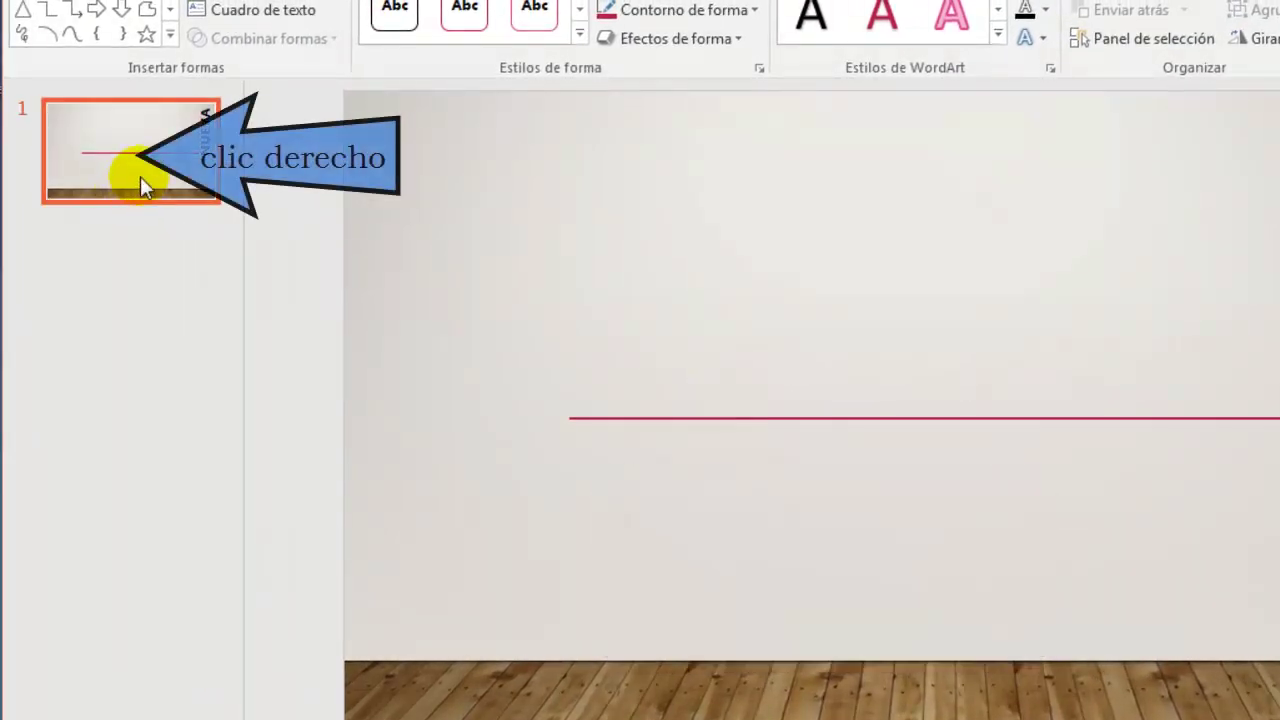
Step: Duplicate slide 1 with Duplicar diapositiva to create slide 2
right_click(148, 172)
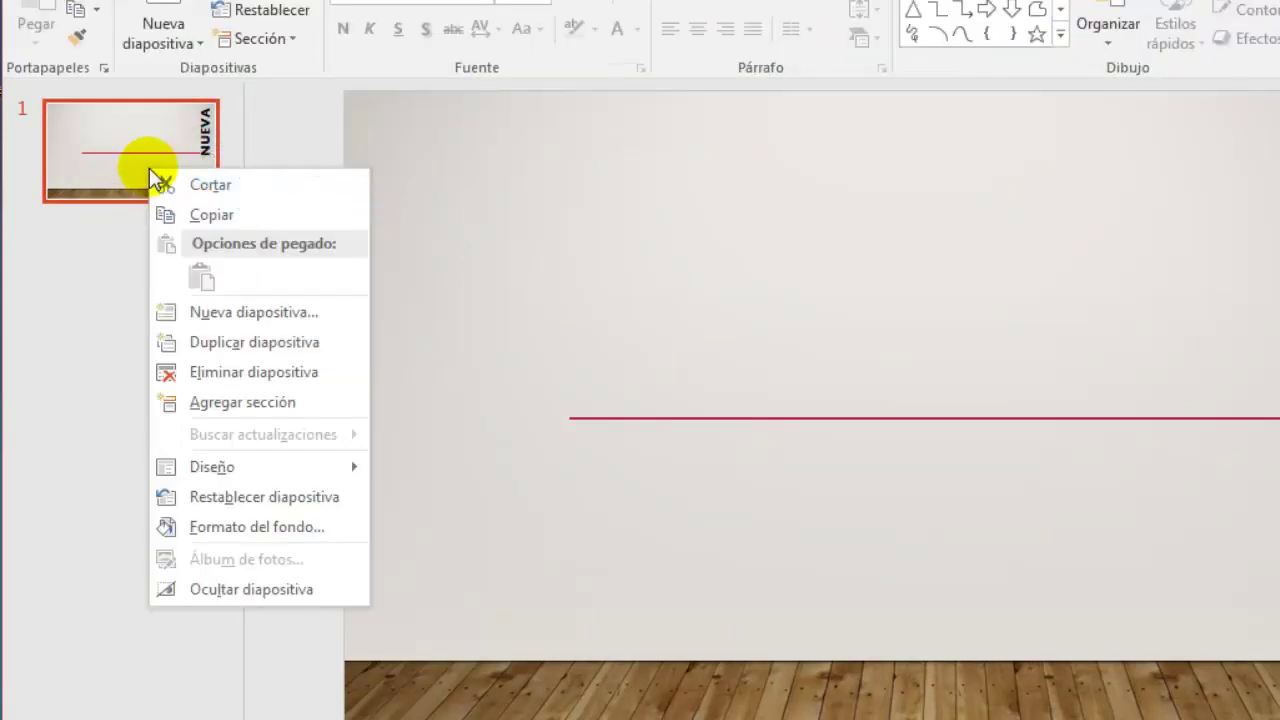
click(212, 340)
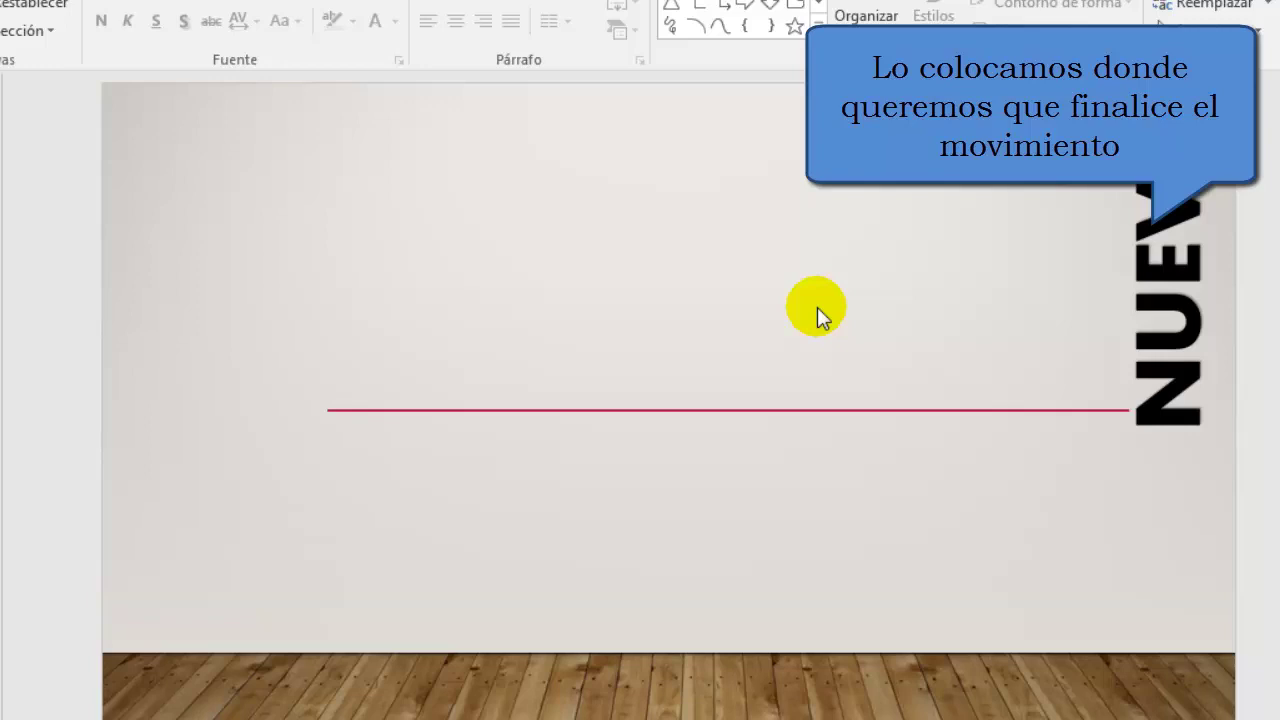
Step: Move NUEVA to the left, copy it, retype the copy as LEY, and place it after NUEVA
click(1141, 338)
mouse_move(1122, 304)
mouse_down()
mouse_move(396, 346)
mouse_move(514, 286)
mouse_move(514, 271)
mouse_move(449, 251)
mouse_move(463, 254)
mouse_move(394, 334)
mouse_up()
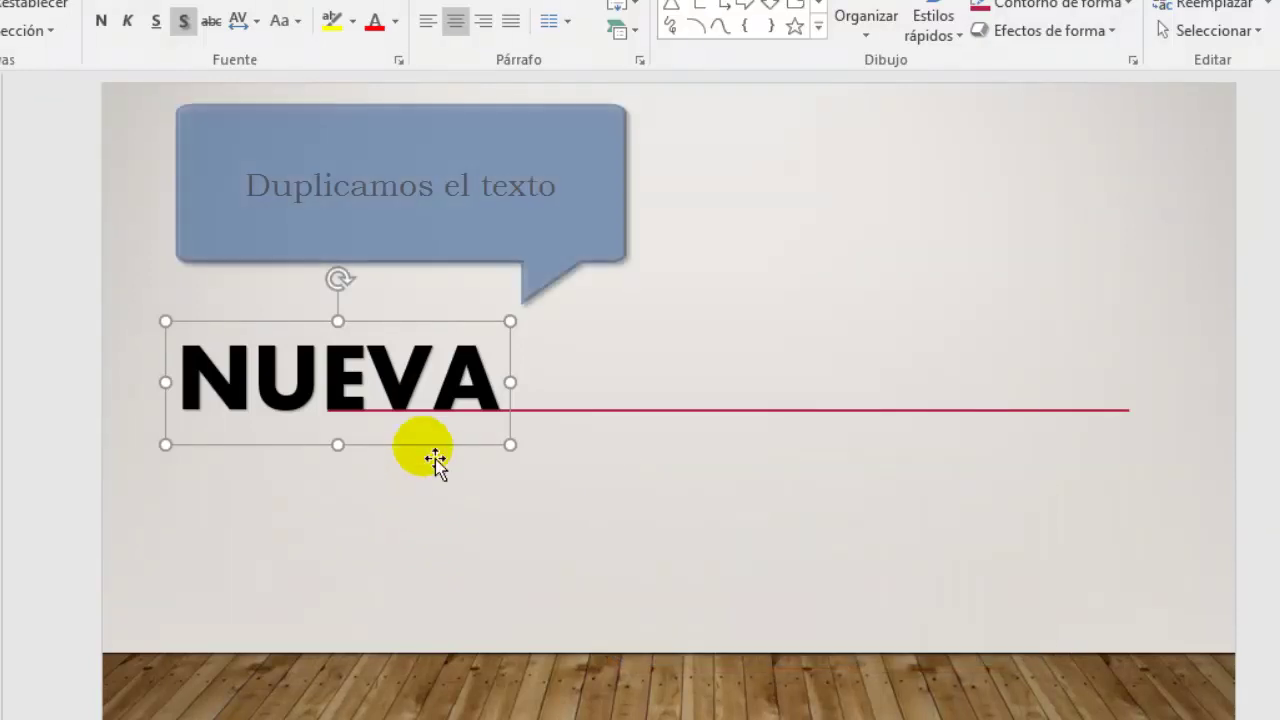
drag(442, 334, 800, 340)
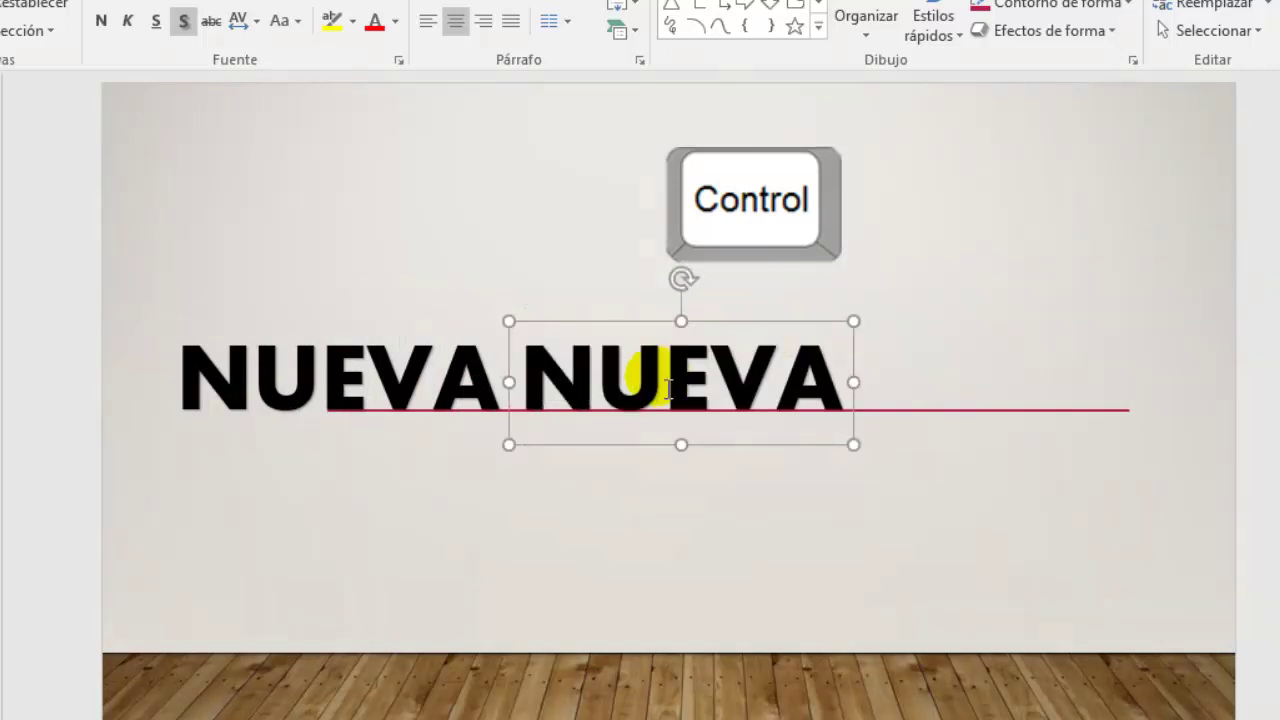
double_click(656, 377)
text(LE)
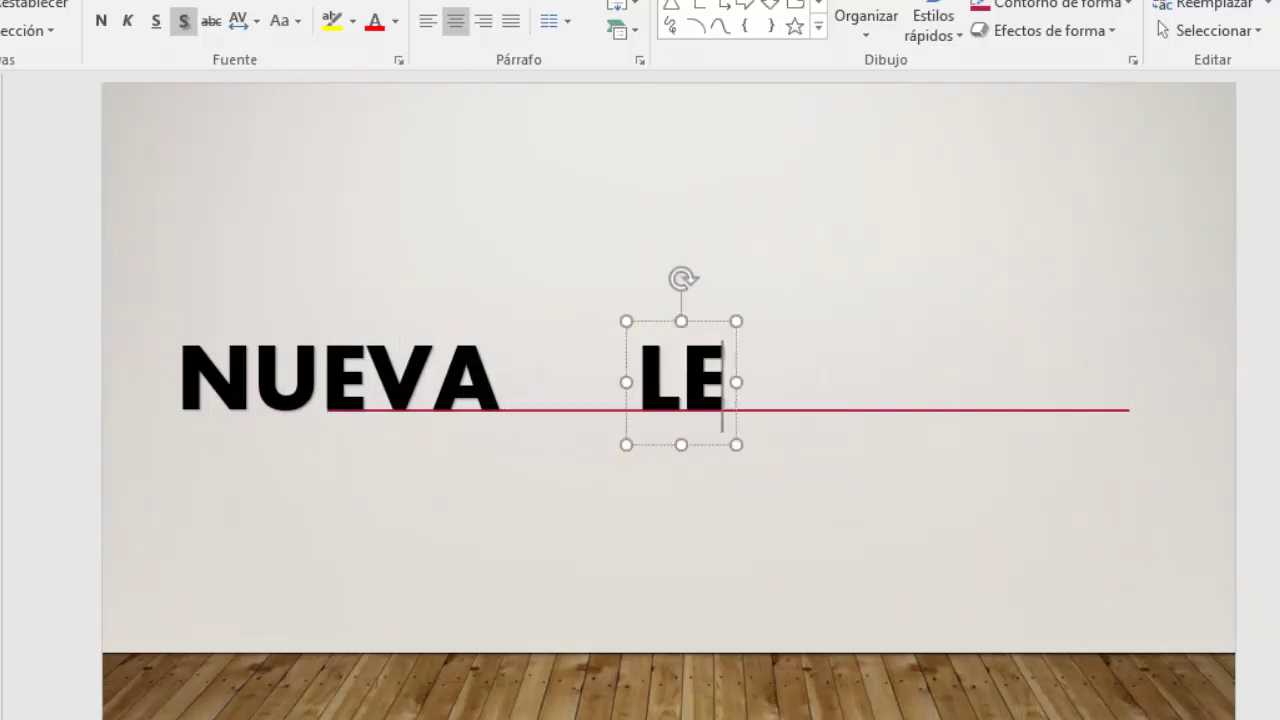
text(Y)
click(636, 332)
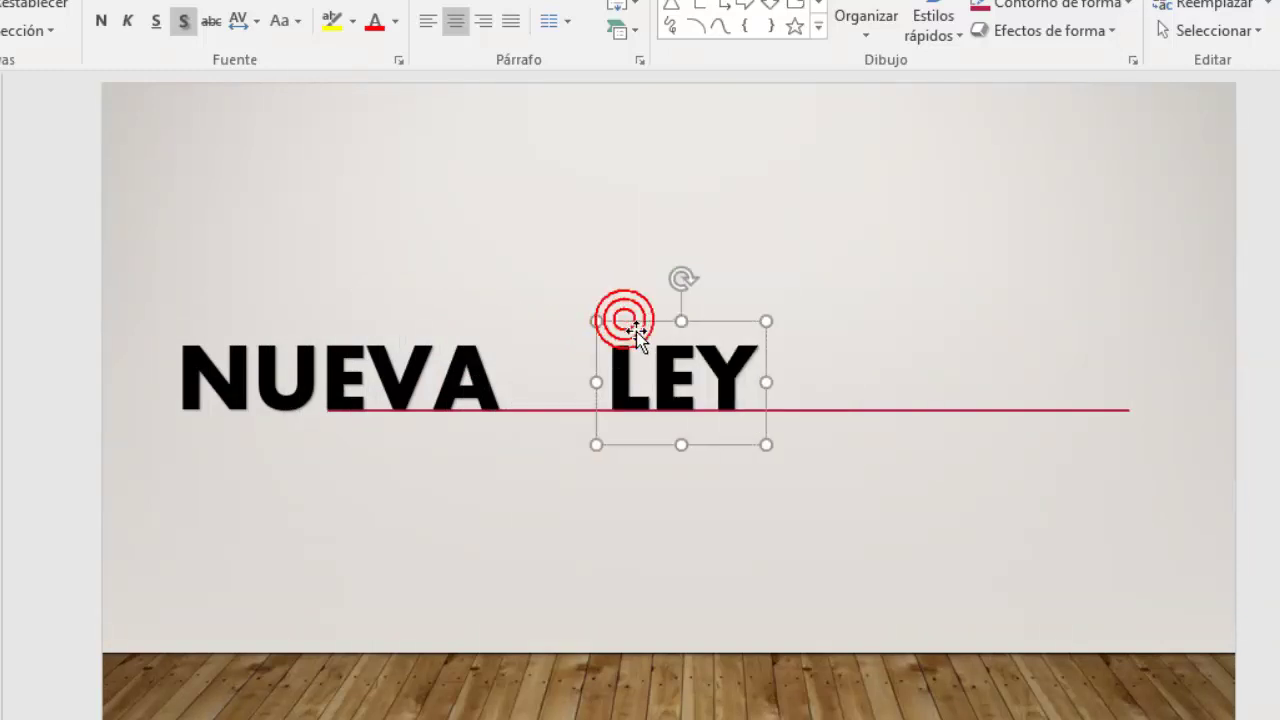
drag(636, 332, 548, 323)
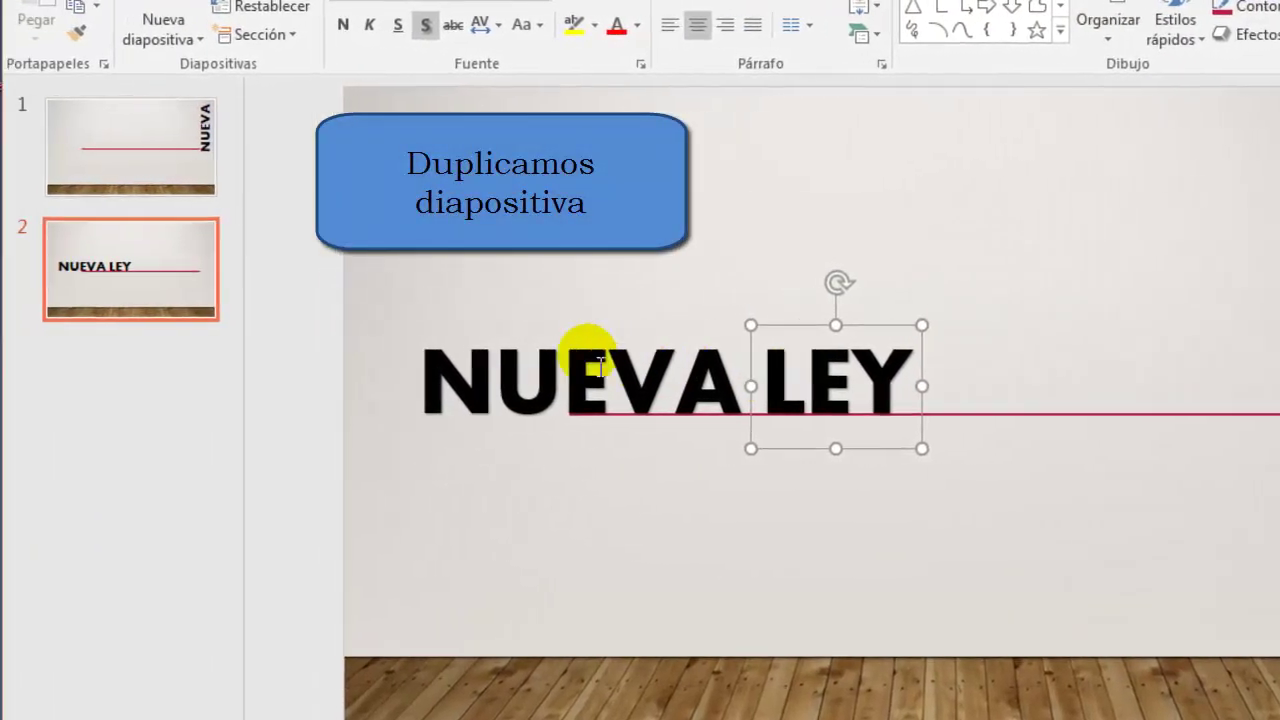
Step: Duplicate slide 2, then enlarge LEY on slide 3 to 138 pt and reposition it beside NUEVA
right_click(171, 282)
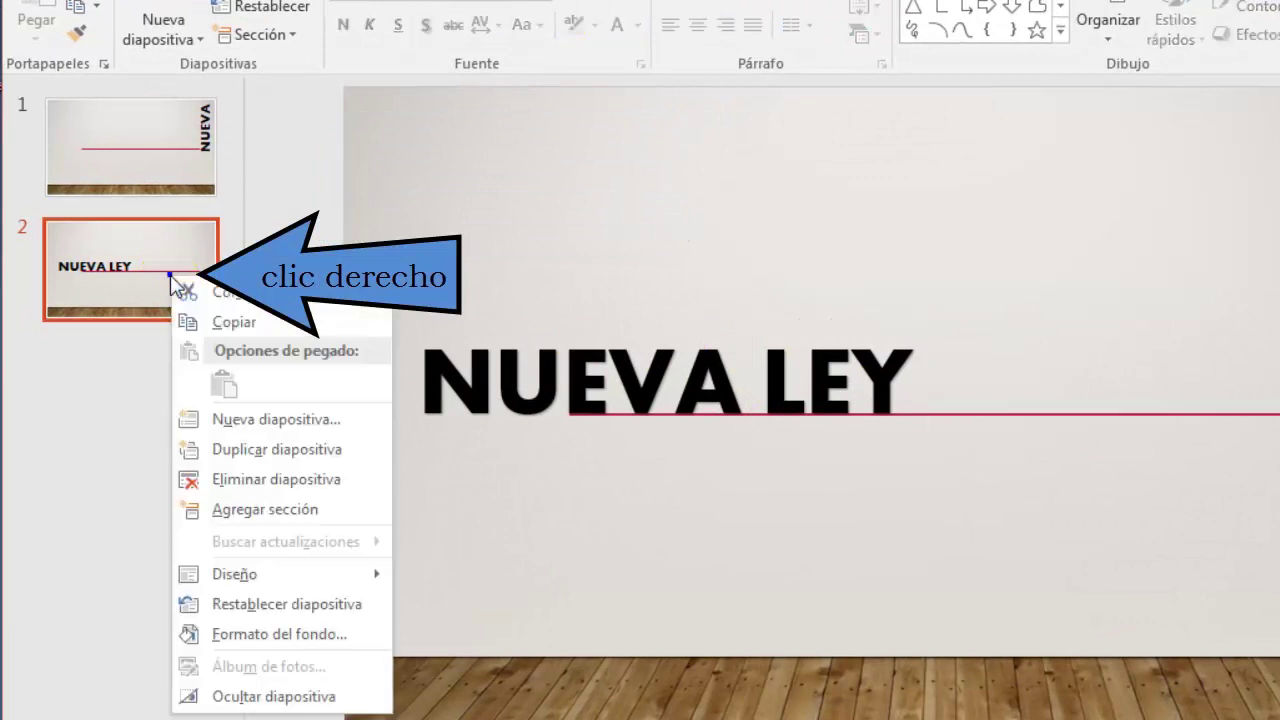
click(258, 450)
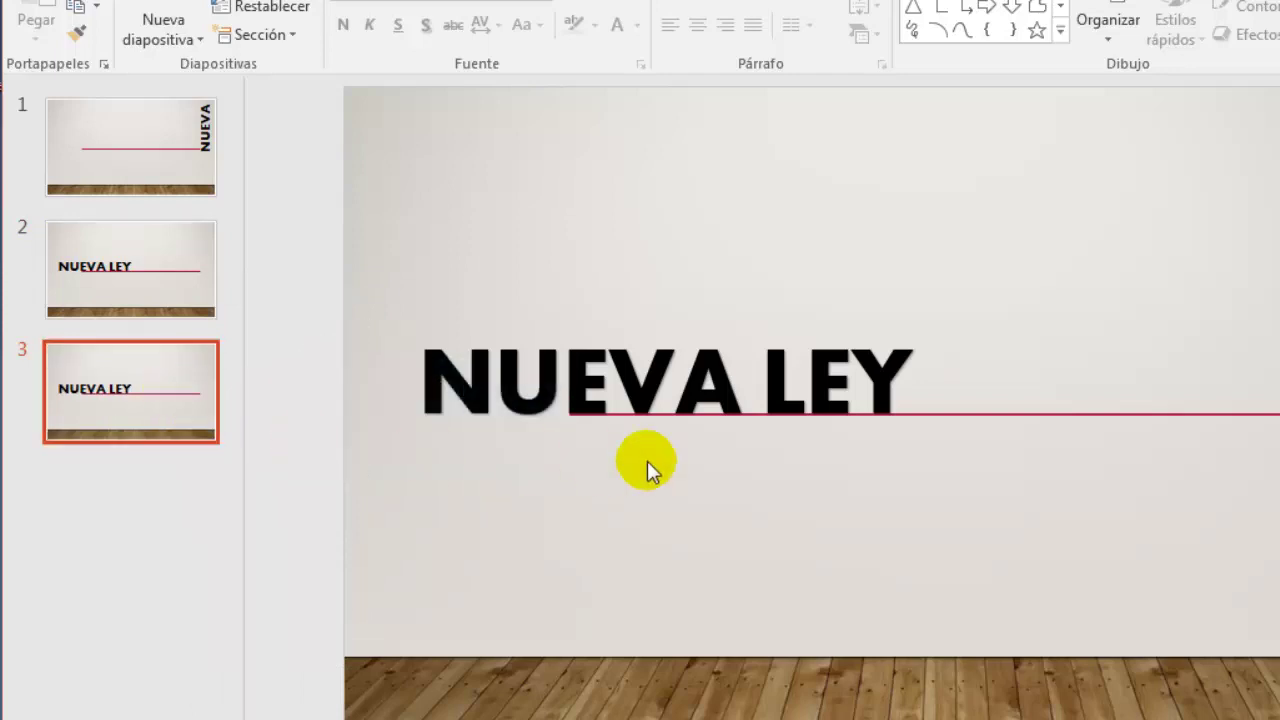
click(866, 376)
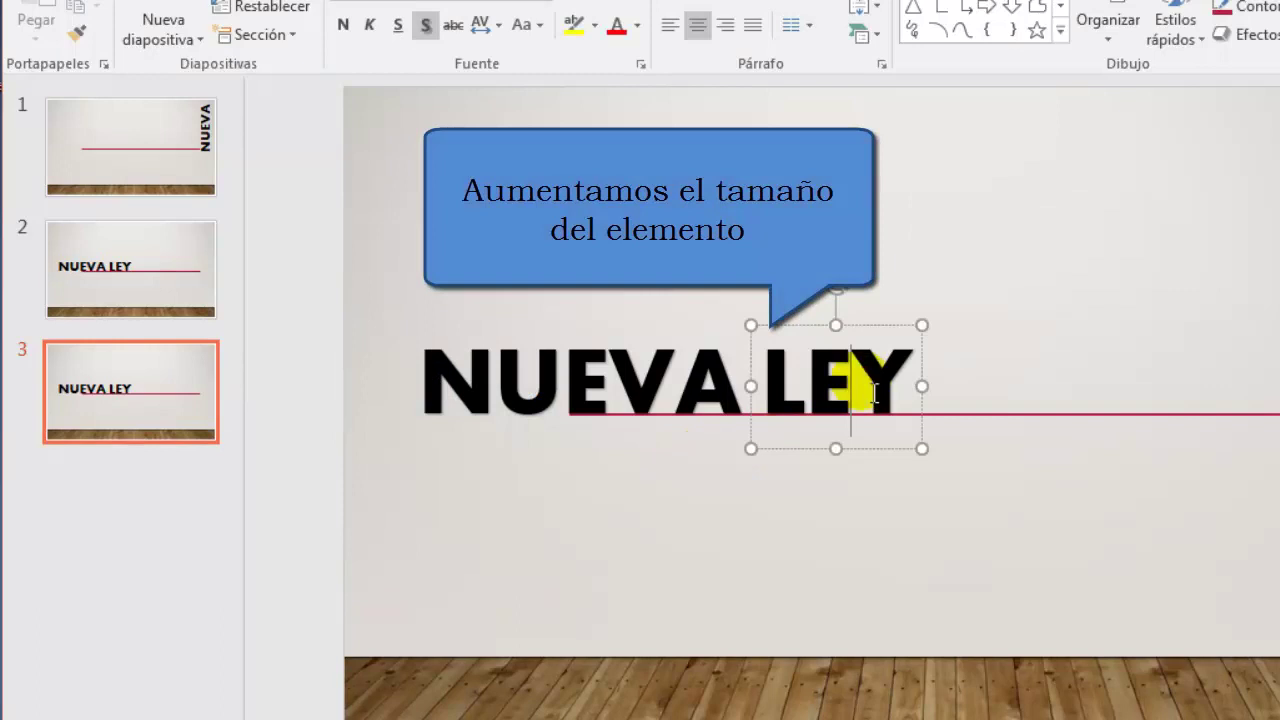
click(857, 380)
double_click(871, 392)
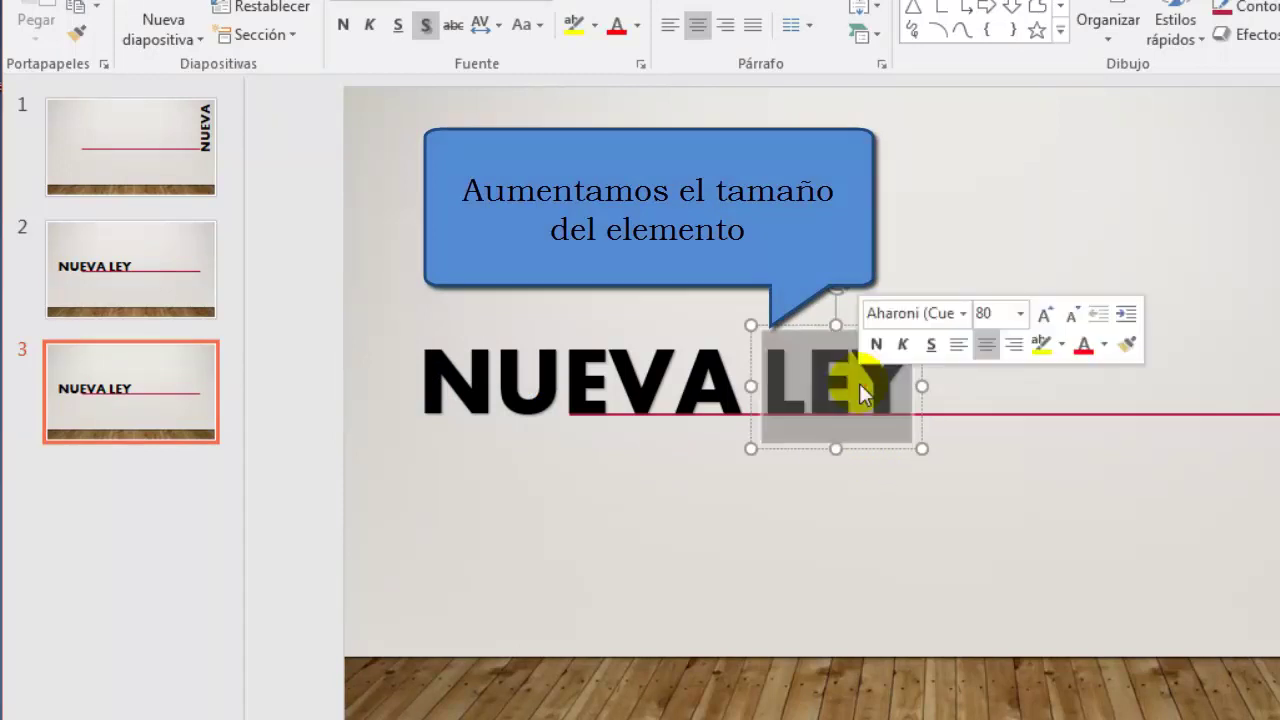
click(1044, 318)
click(1044, 318)
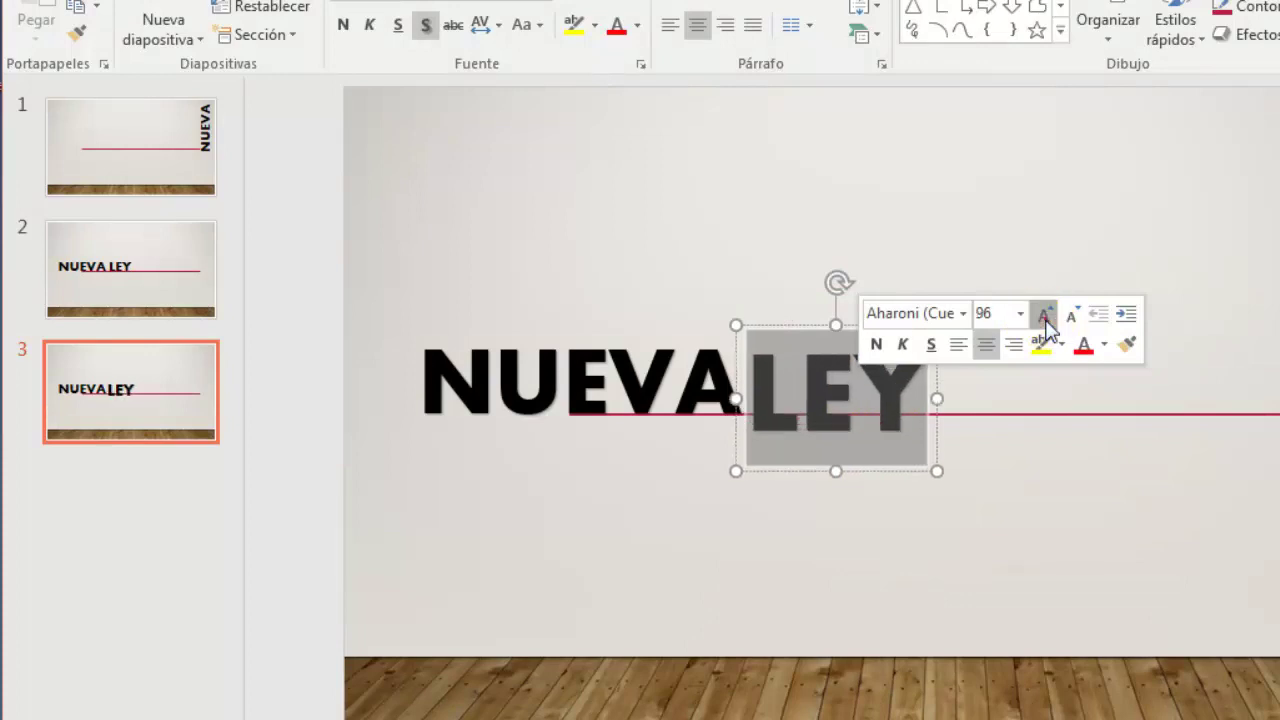
click(1044, 318)
click(1044, 318)
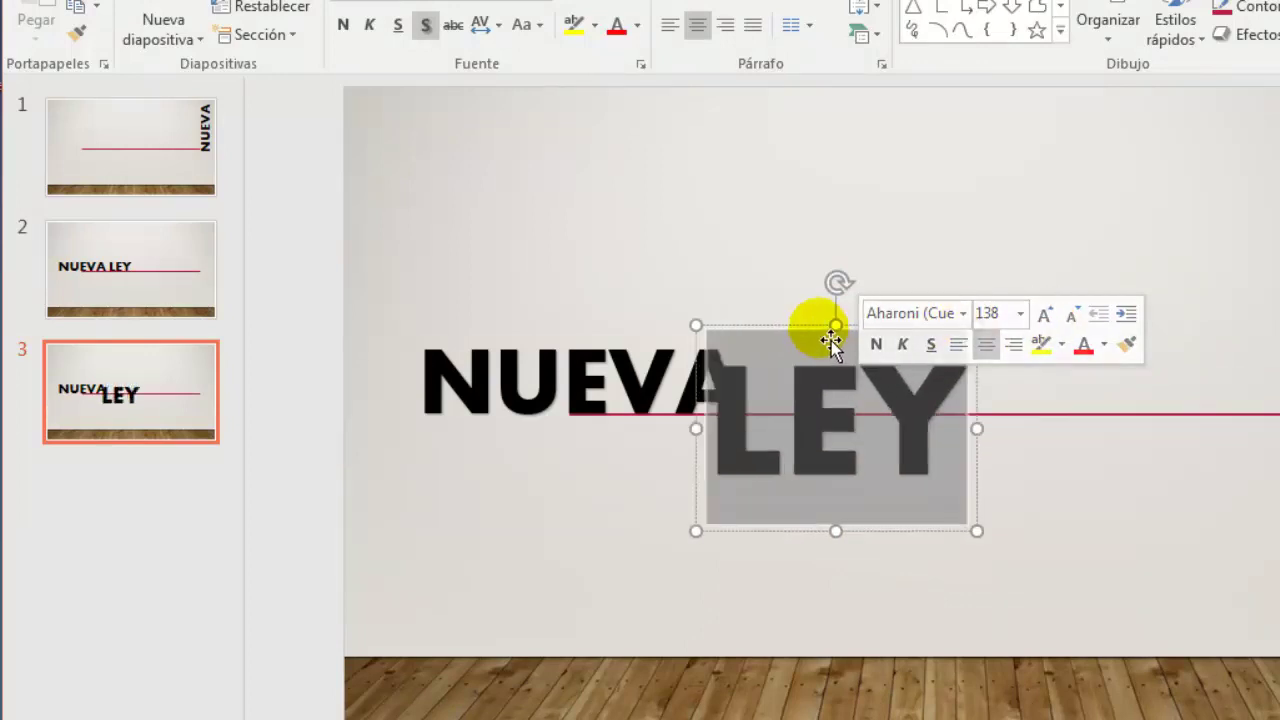
drag(828, 334, 885, 278)
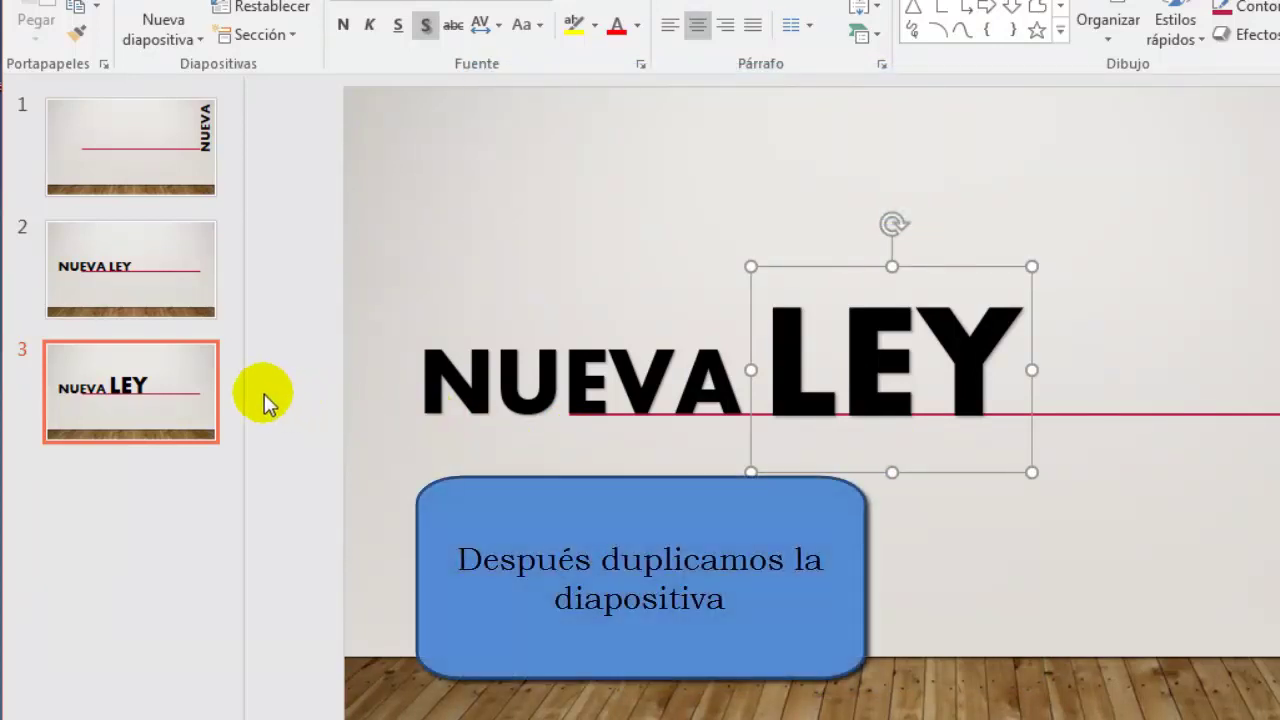
Step: Duplicate slide 3 as slide 4, then select NUEVA and LEY and tilt both diagonally
right_click(197, 414)
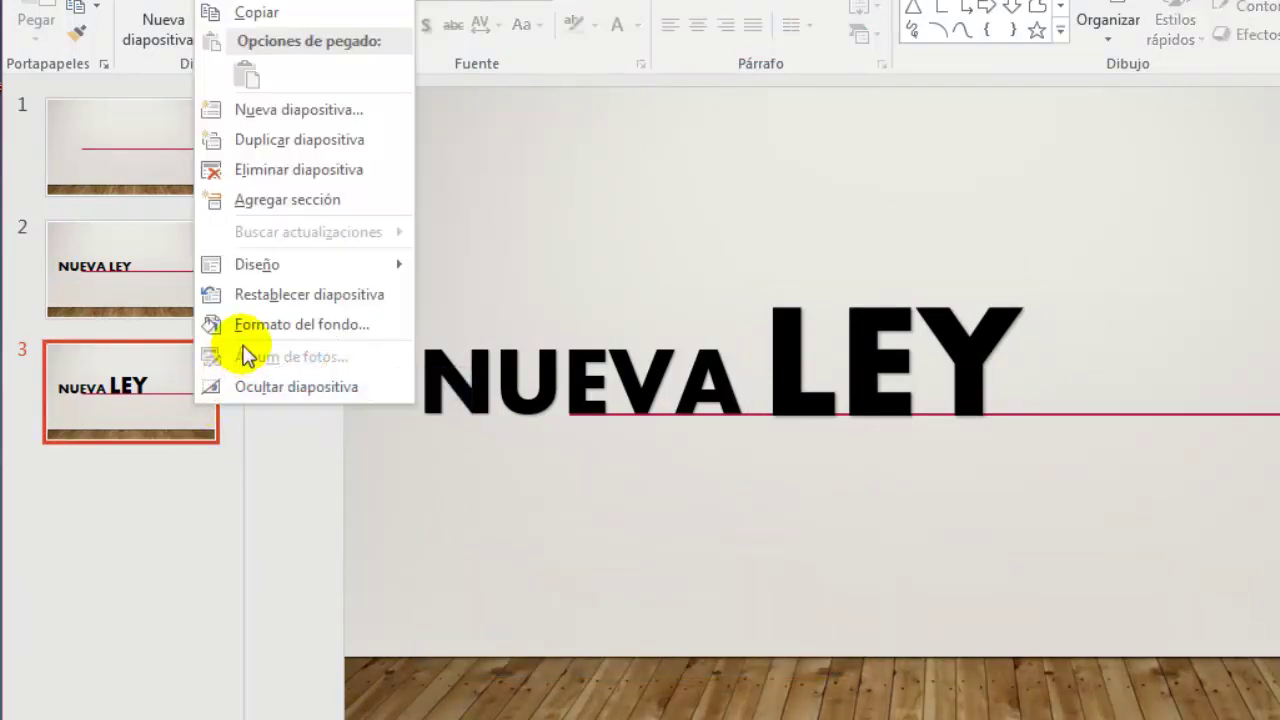
click(274, 141)
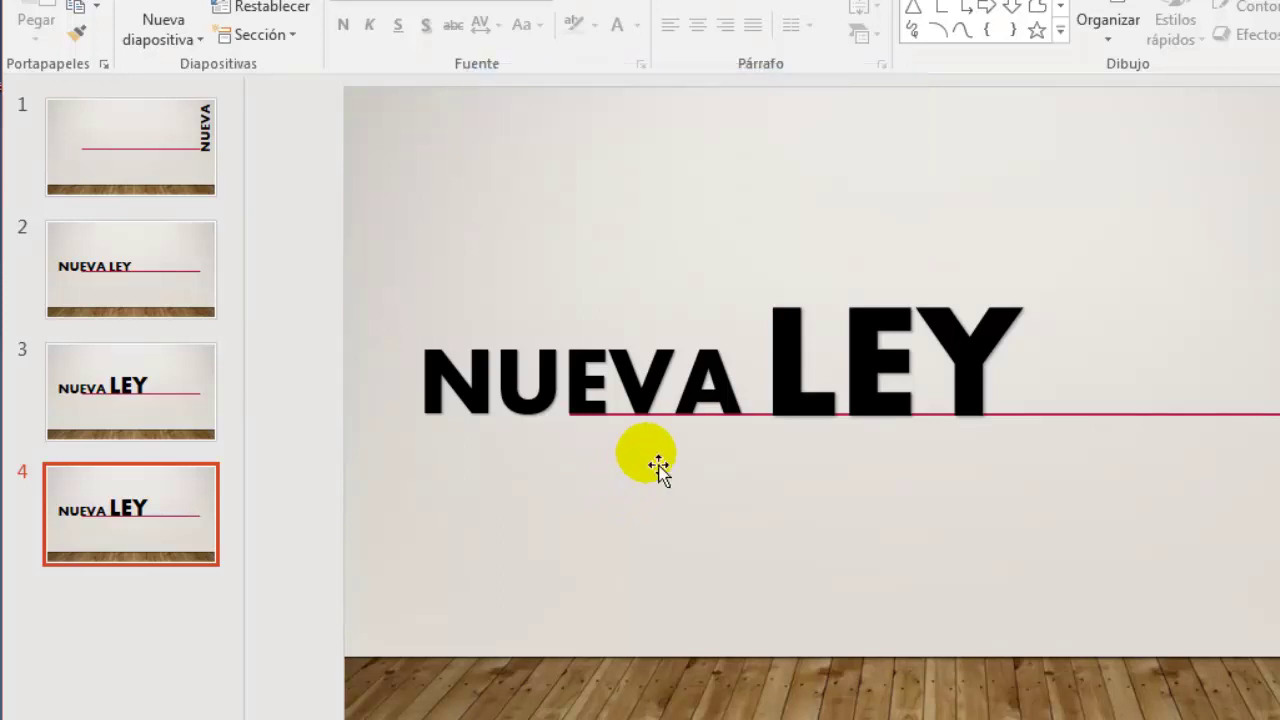
click(653, 374)
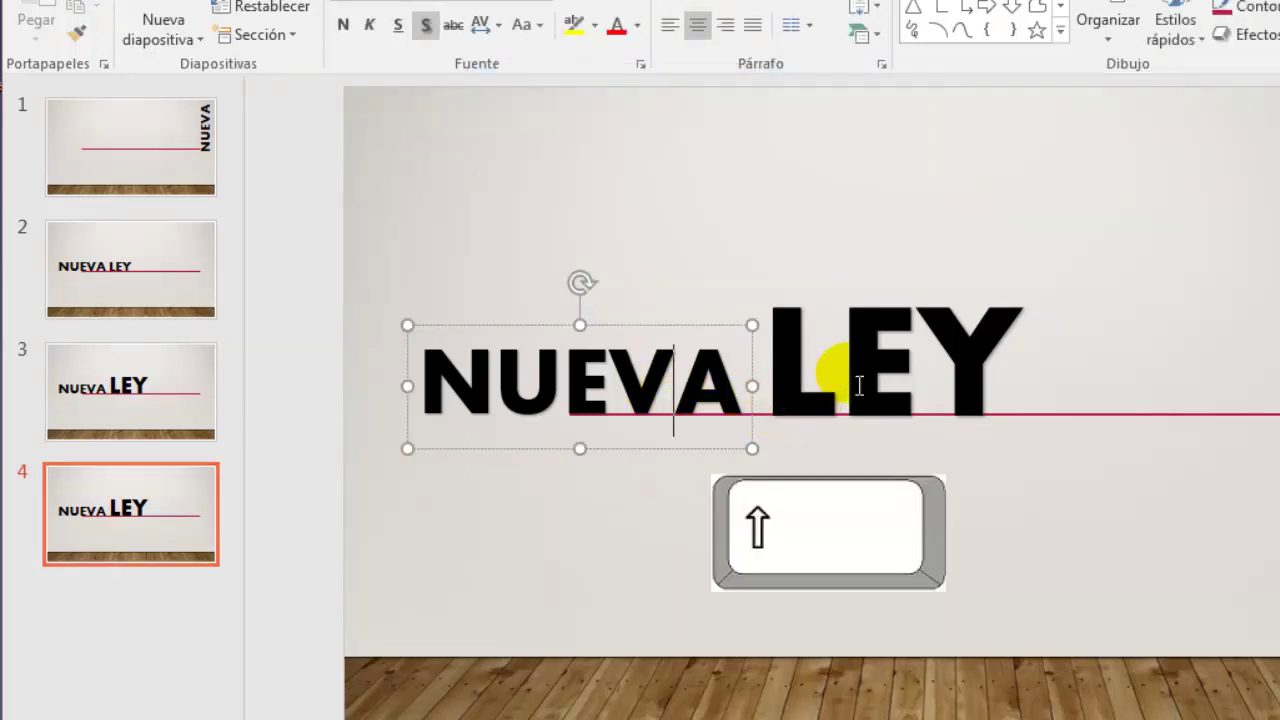
shift+click(895, 375)
mouse_move(894, 223)
mouse_down()
mouse_move(982, 285)
mouse_move(971, 284)
mouse_up()
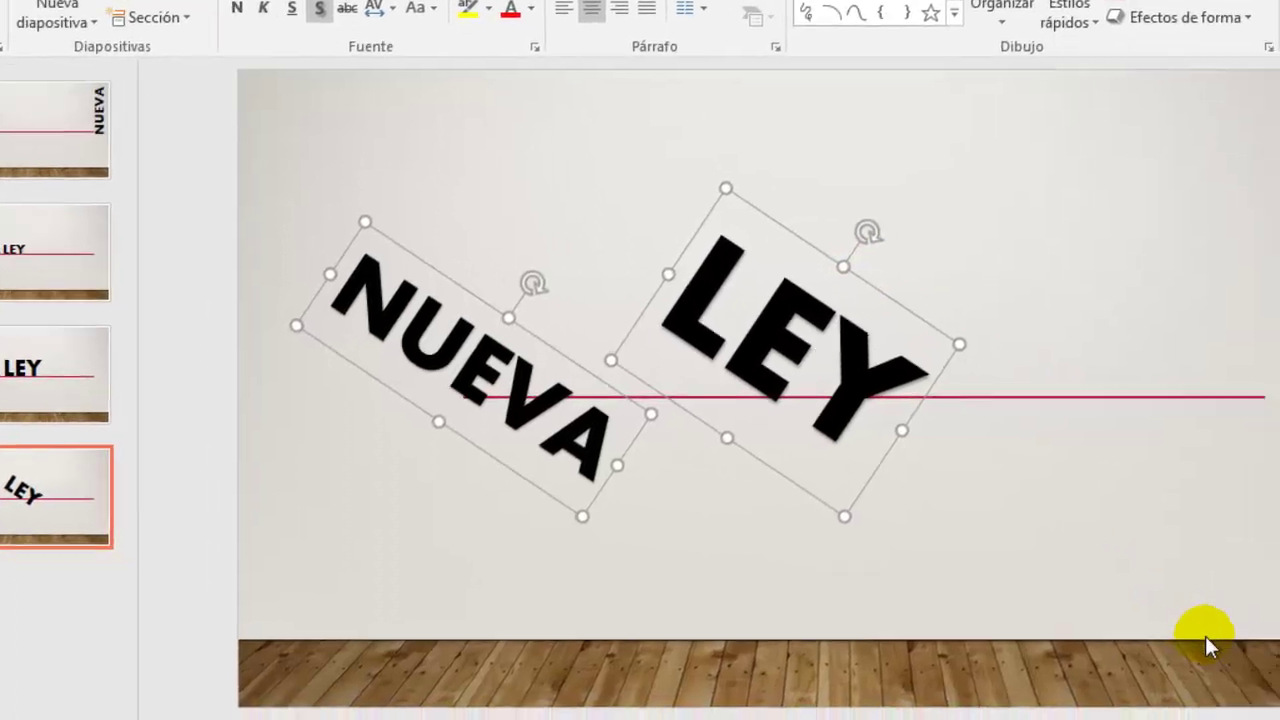
Step: Select LEY alone and move it down-left toward the floor
ctrl+scroll(853, 441, down, 1)
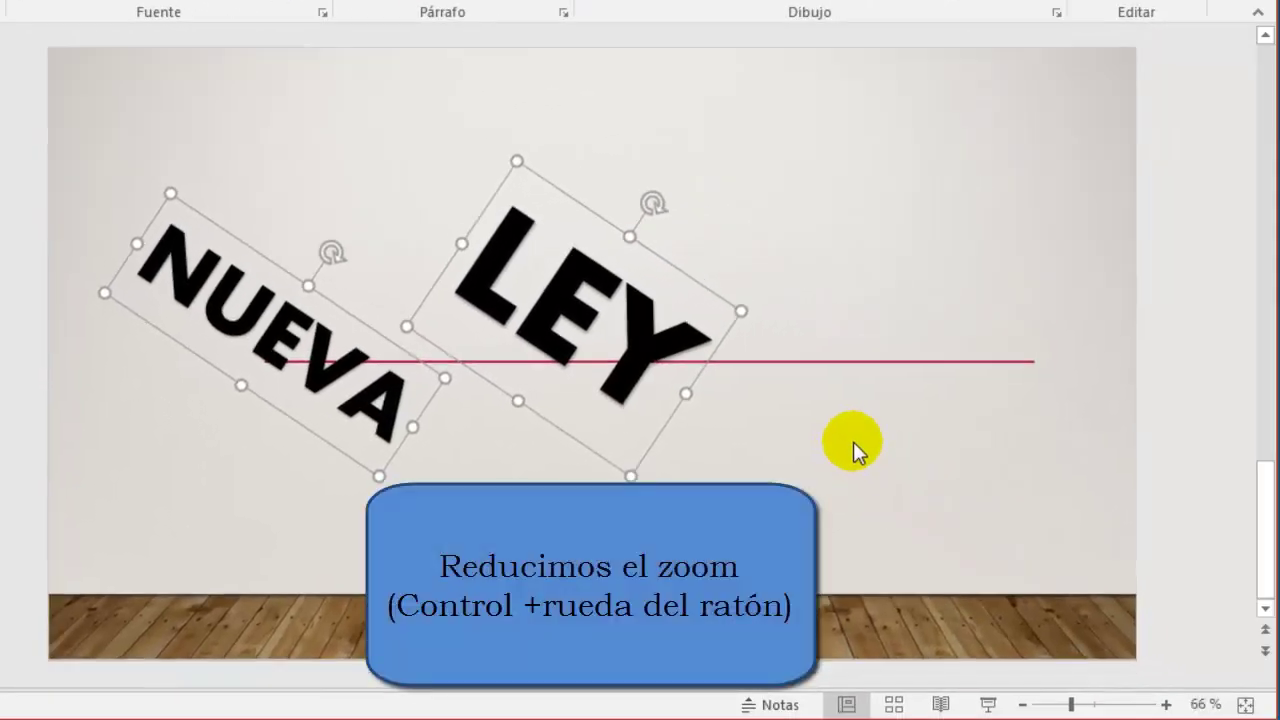
ctrl+scroll(853, 441, down, 1)
ctrl+scroll(853, 441, down, 3)
ctrl+scroll(853, 441, down, 2)
ctrl+scroll(853, 441, up, 2)
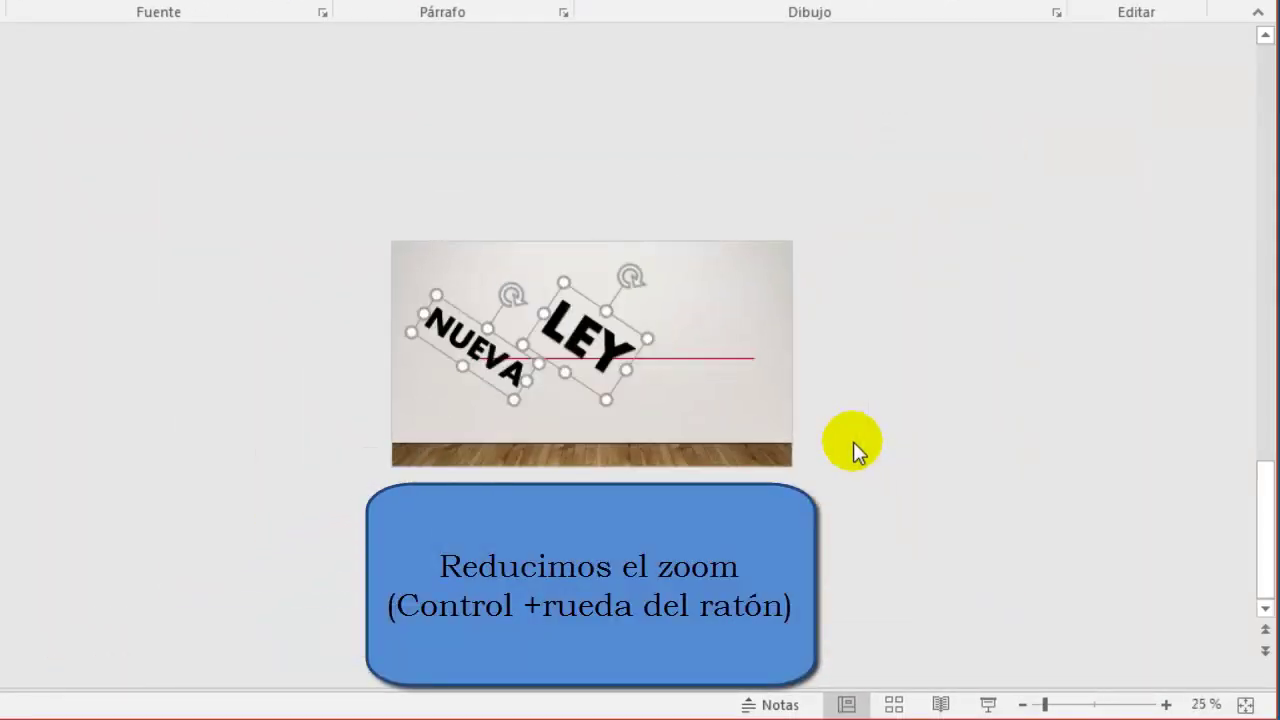
click(609, 512)
click(599, 370)
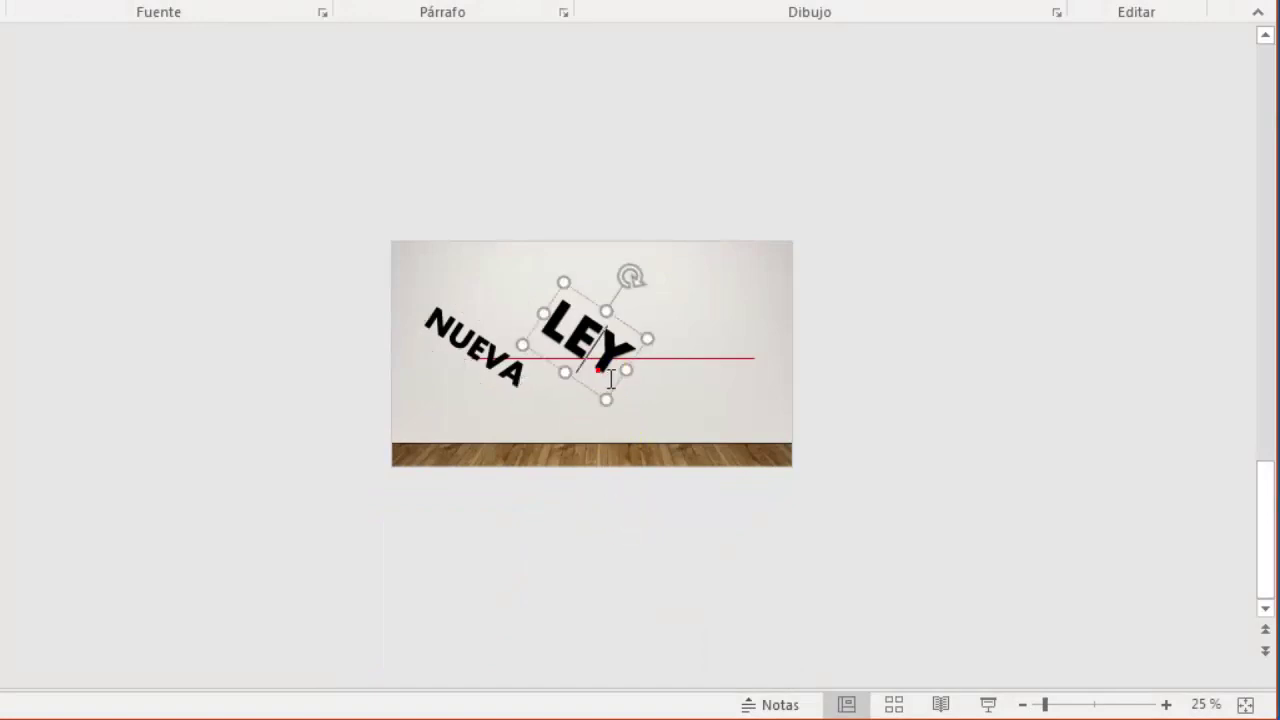
drag(597, 398, 581, 460)
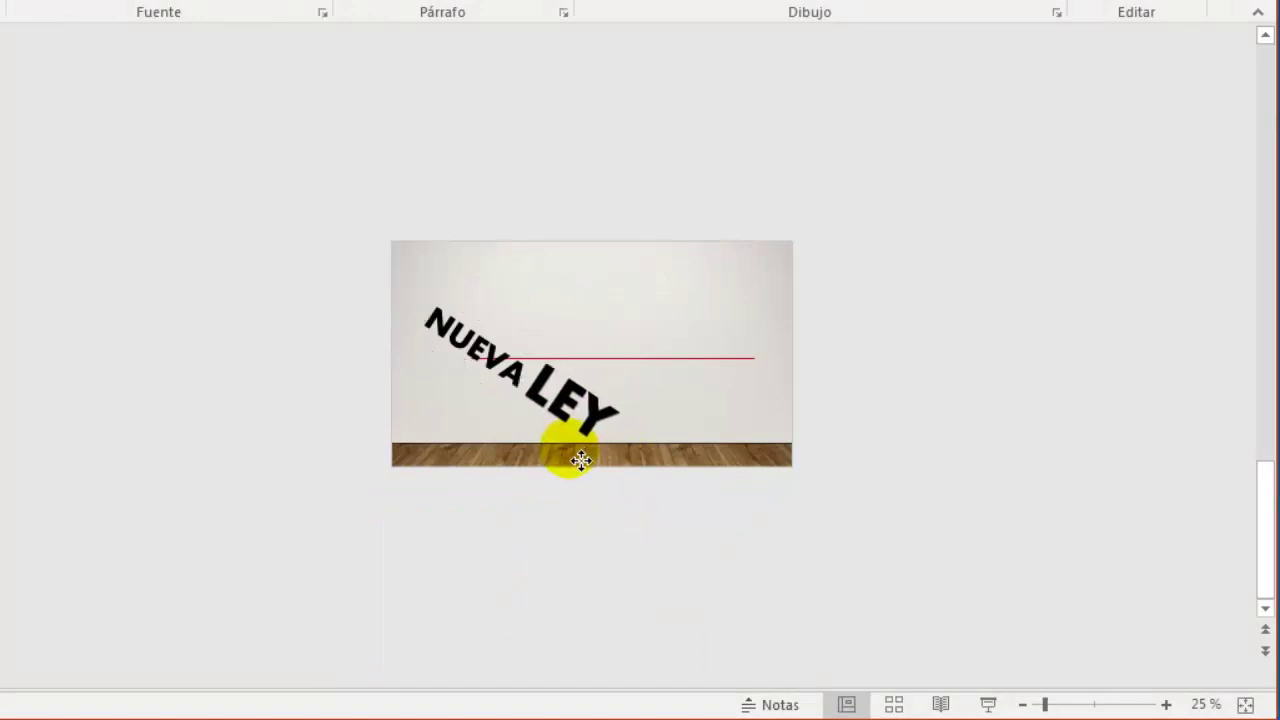
Step: Set LEY's font size to 1488 and drag it right and down
double_click(581, 410)
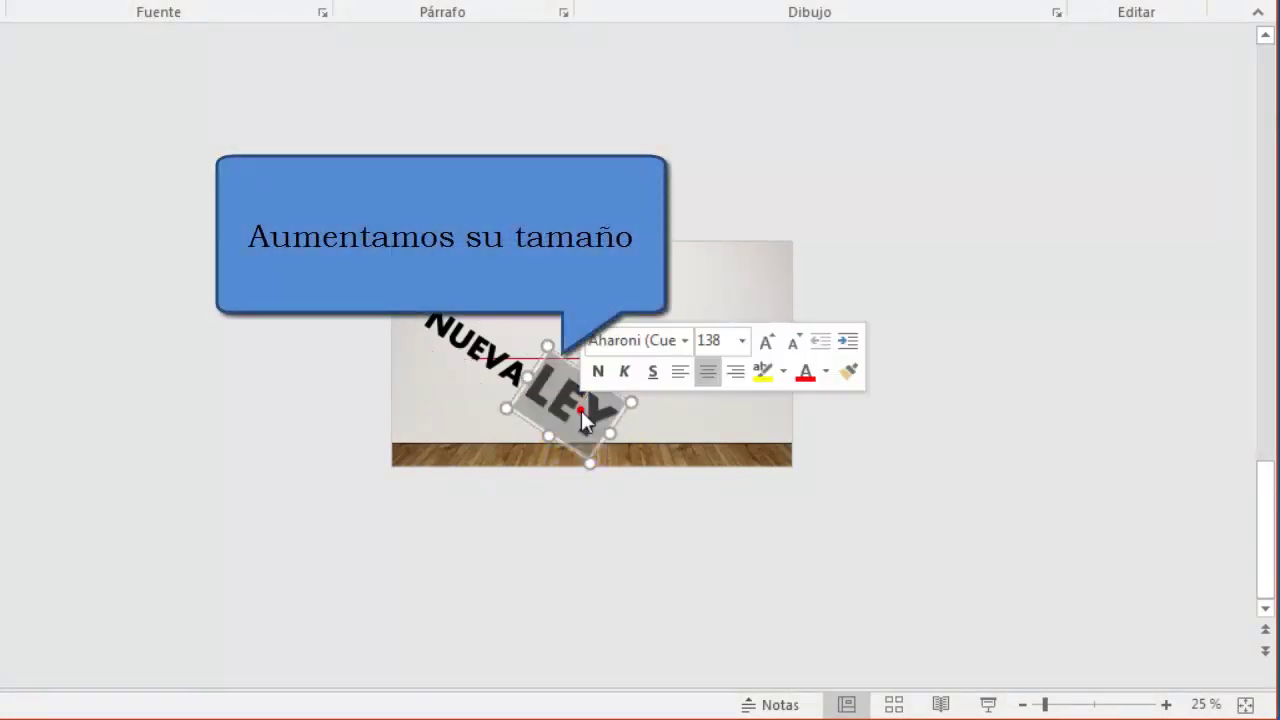
click(718, 341)
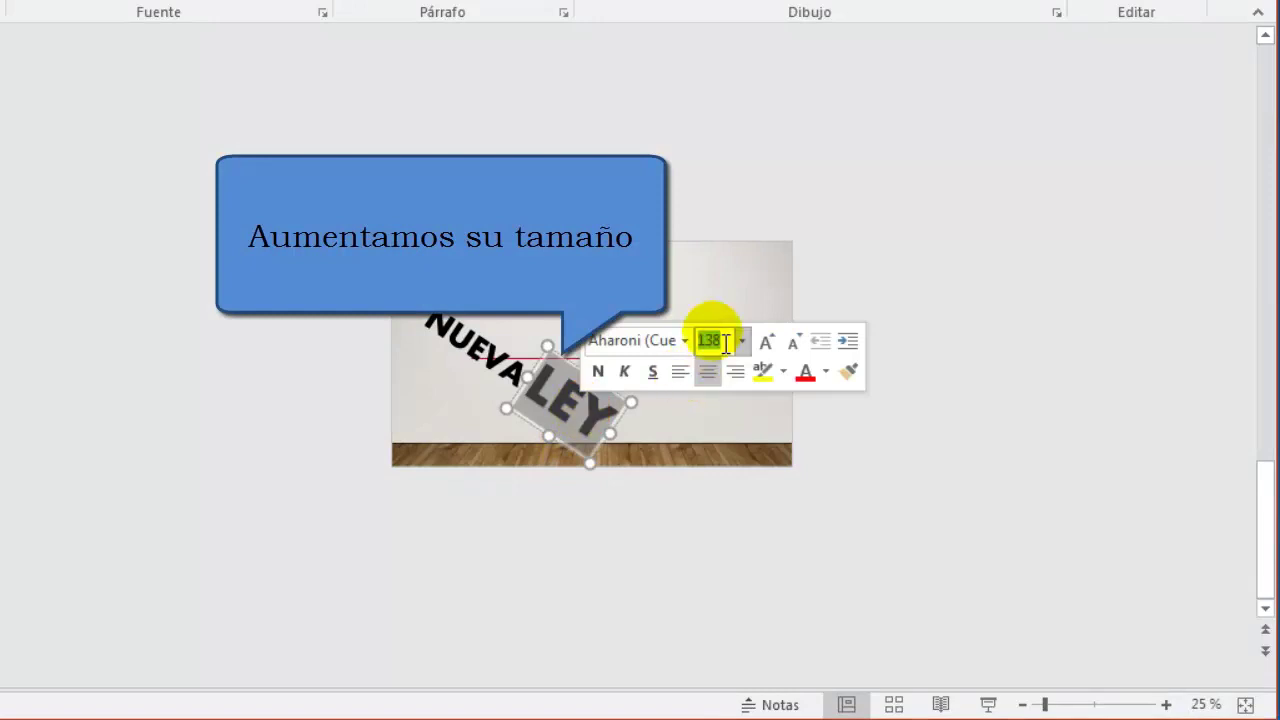
text(1488)
key(Return)
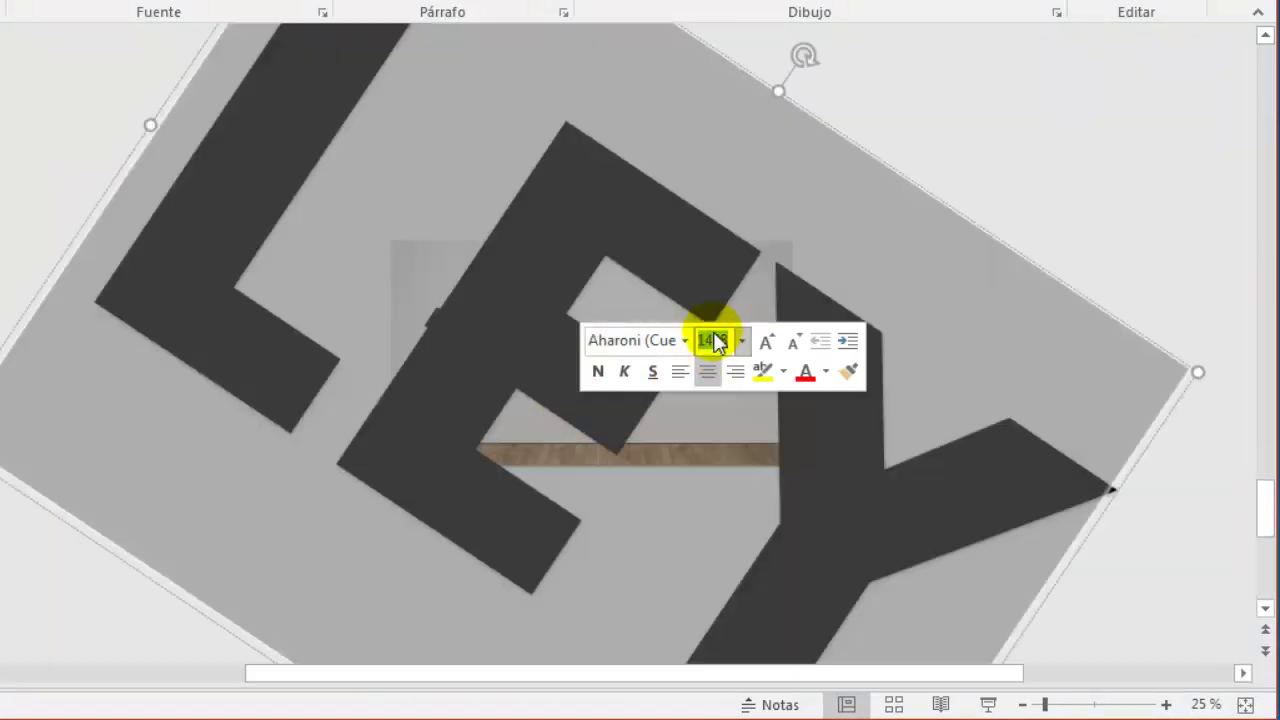
drag(129, 197, 521, 355)
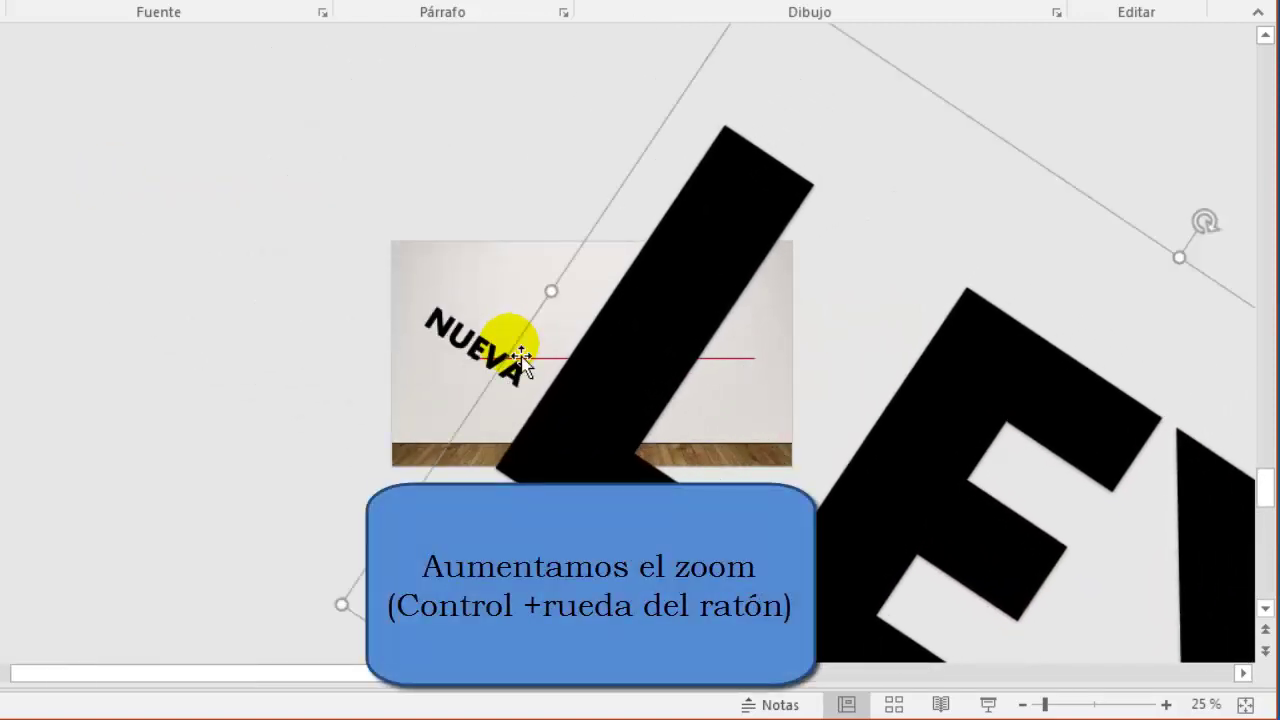
Step: Copy NUEVA onto the black band and rotate the copy to run along it
scroll(43, 294, up, 1)
scroll(43, 294, up, 3)
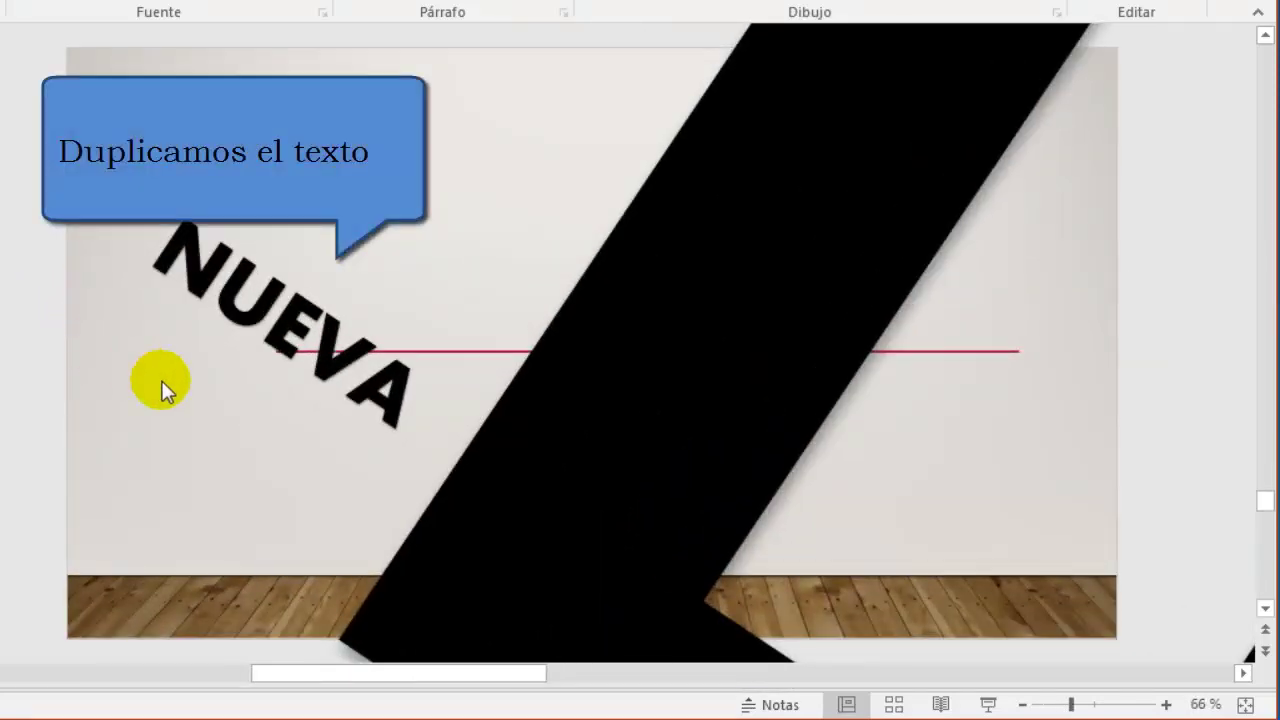
click(313, 313)
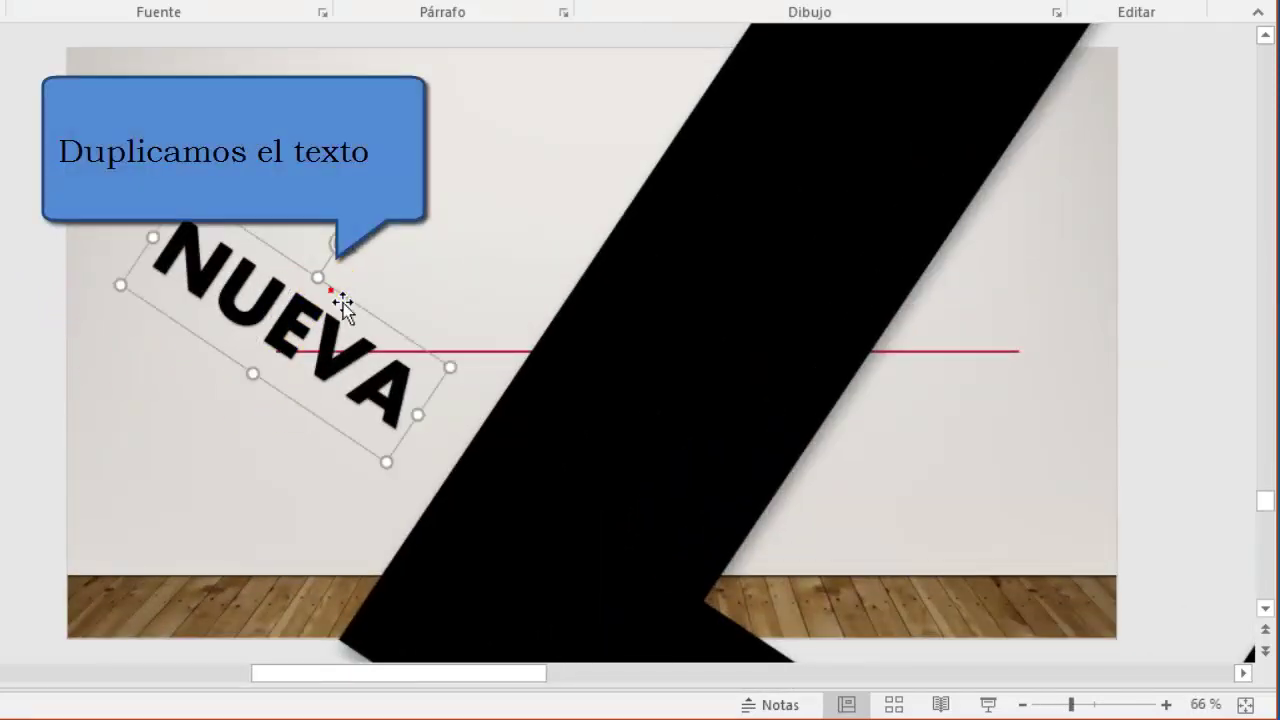
ctrl+click(343, 303)
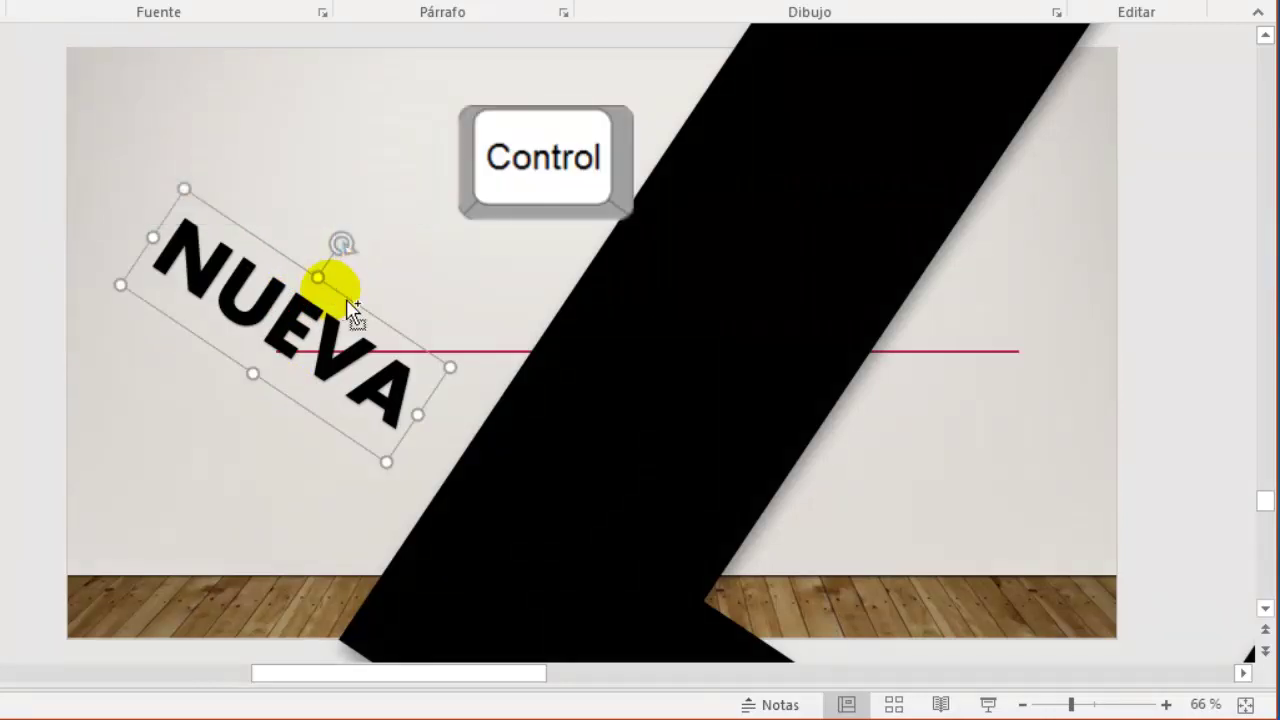
drag(350, 308, 792, 352)
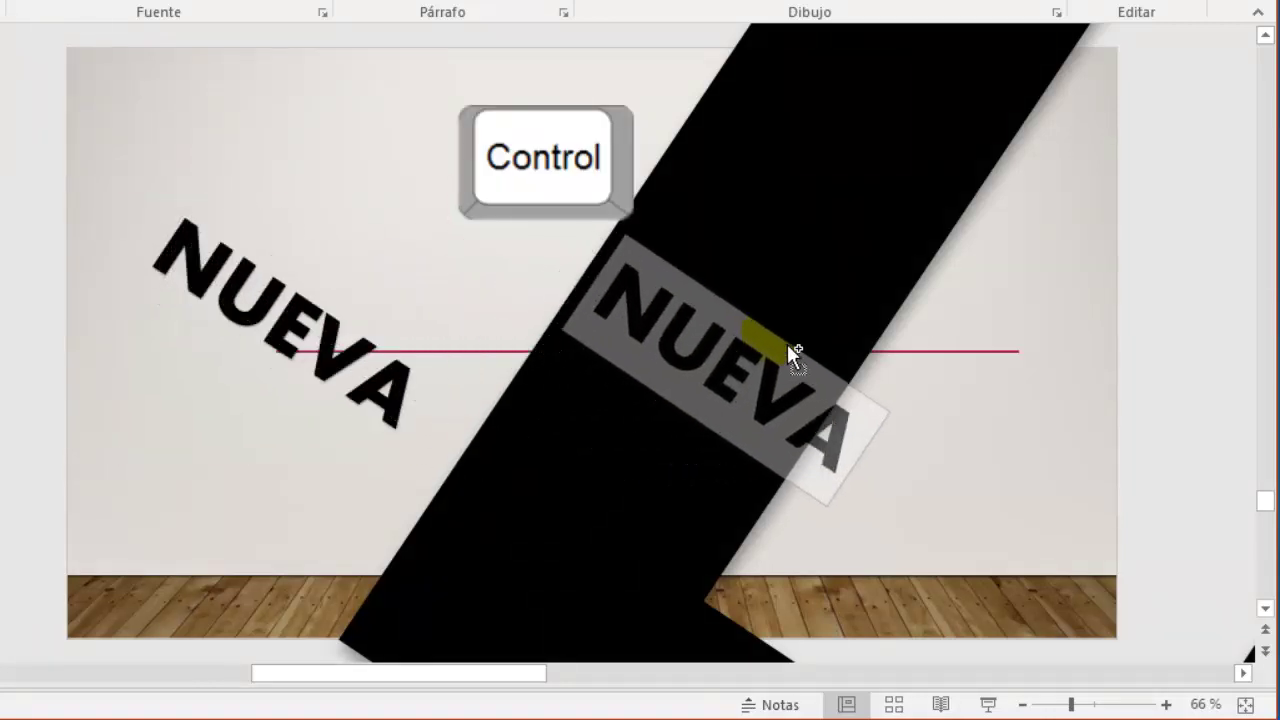
drag(789, 303, 601, 303)
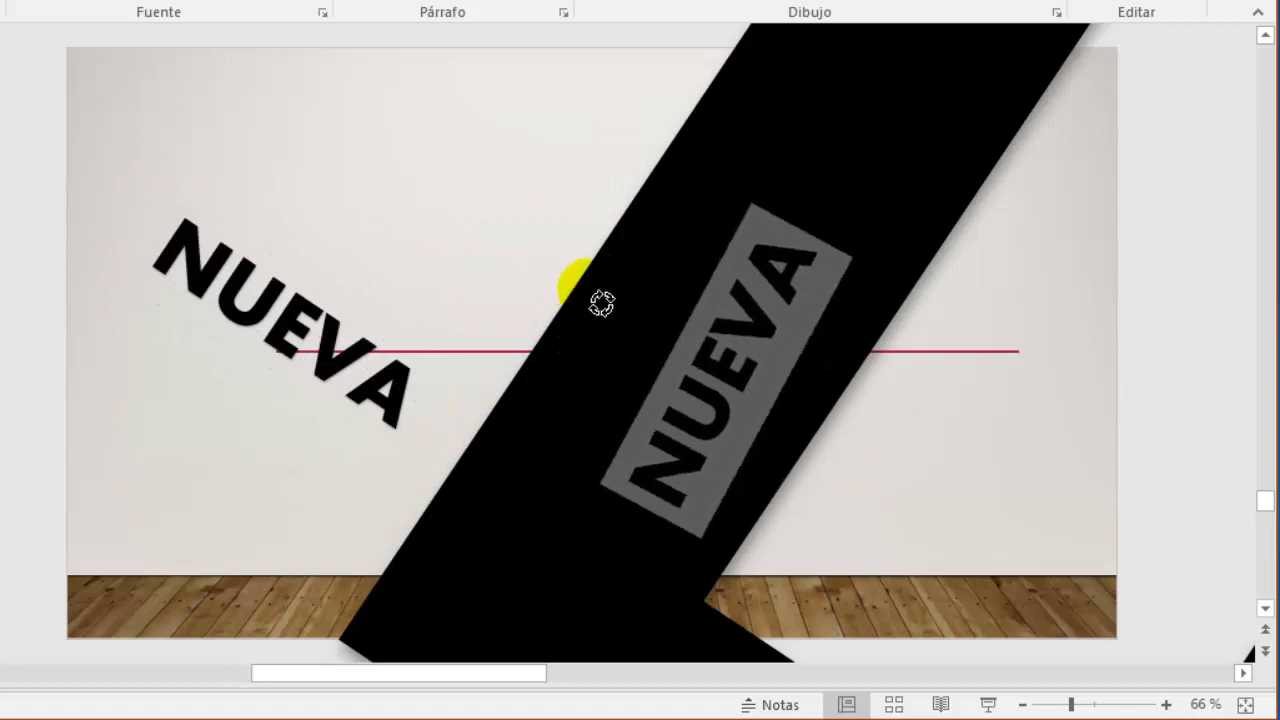
drag(601, 303, 648, 317)
Step: Make the copy white, enlarge it, retype it as 39/2015, and move it up-right
double_click(677, 385)
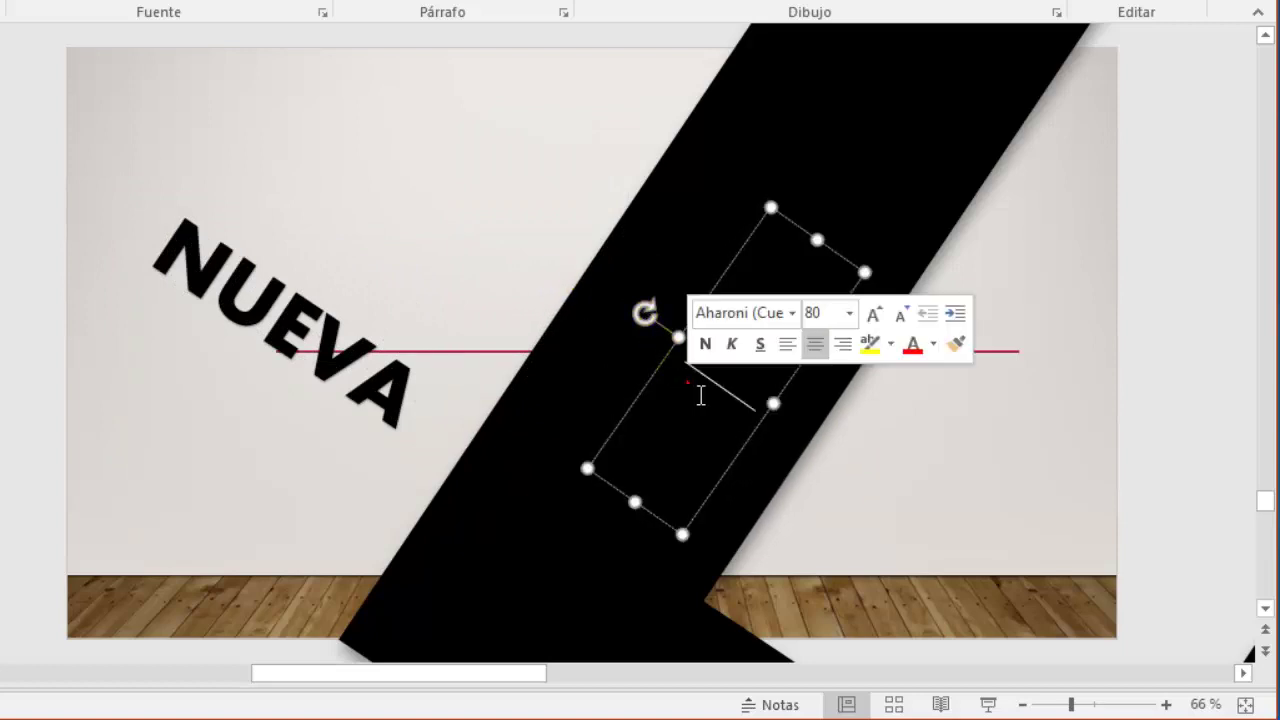
click(934, 346)
click(913, 396)
click(876, 318)
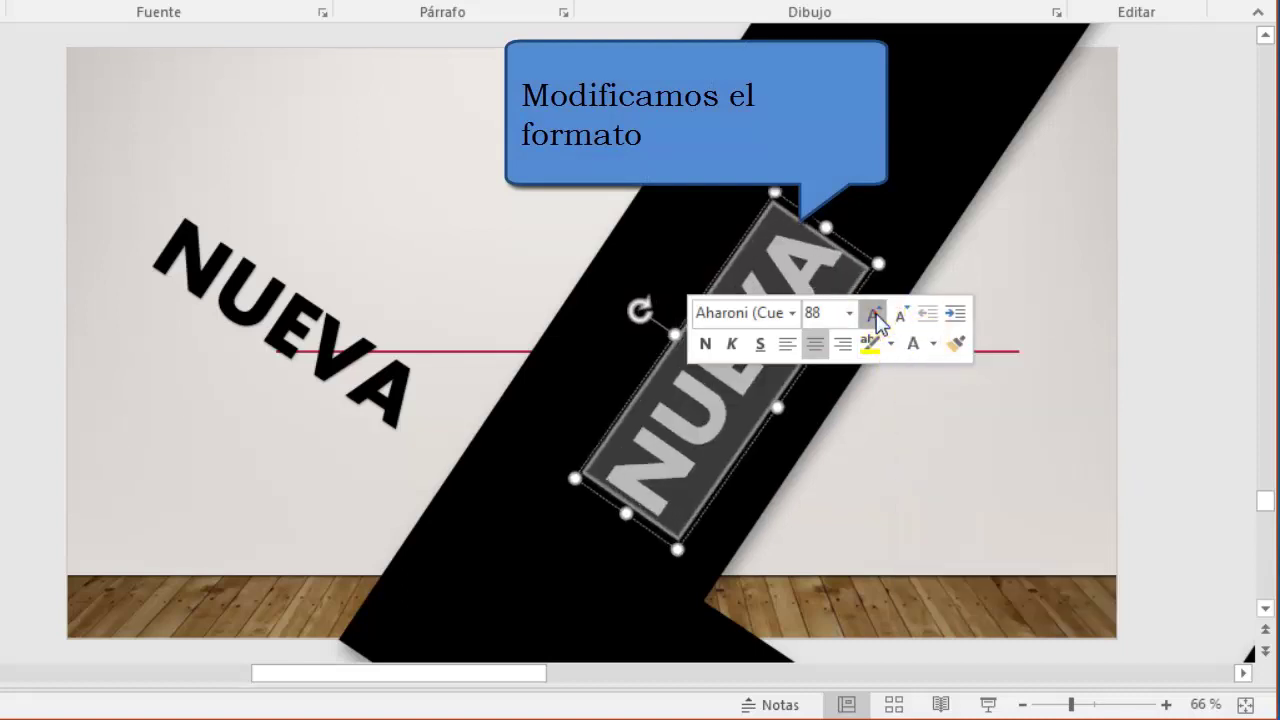
click(876, 318)
click(876, 318)
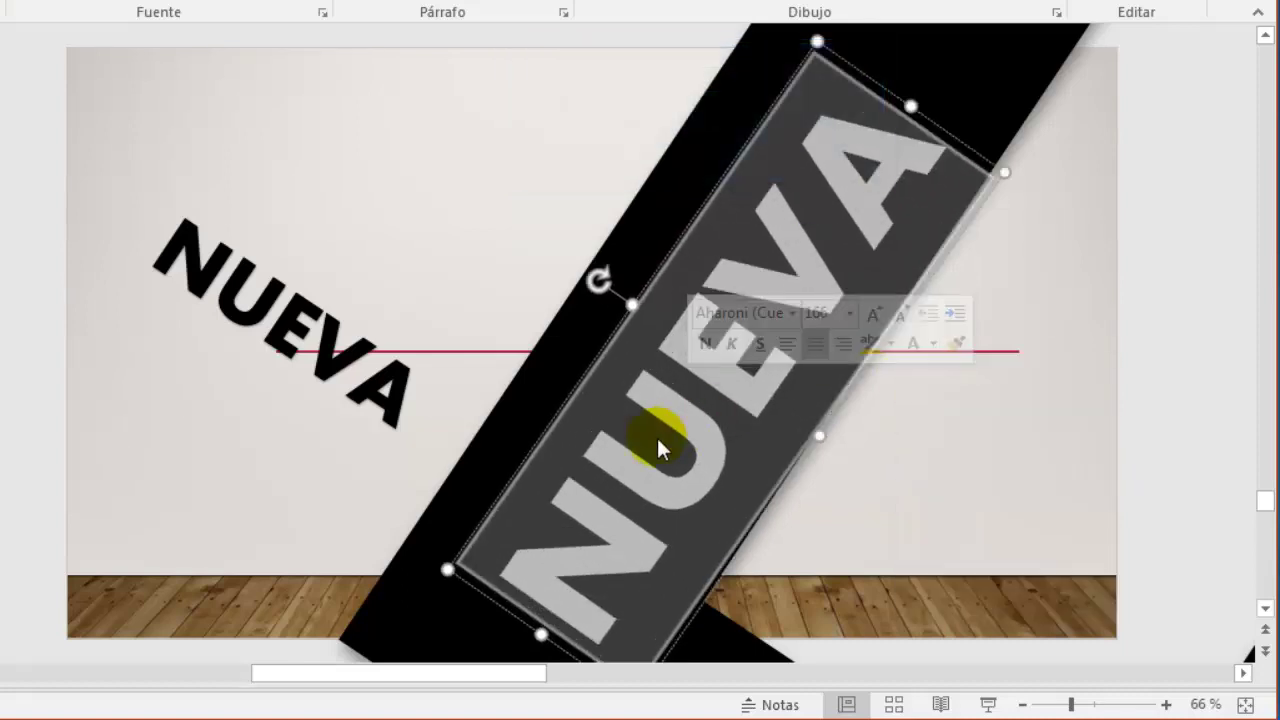
text(39/)
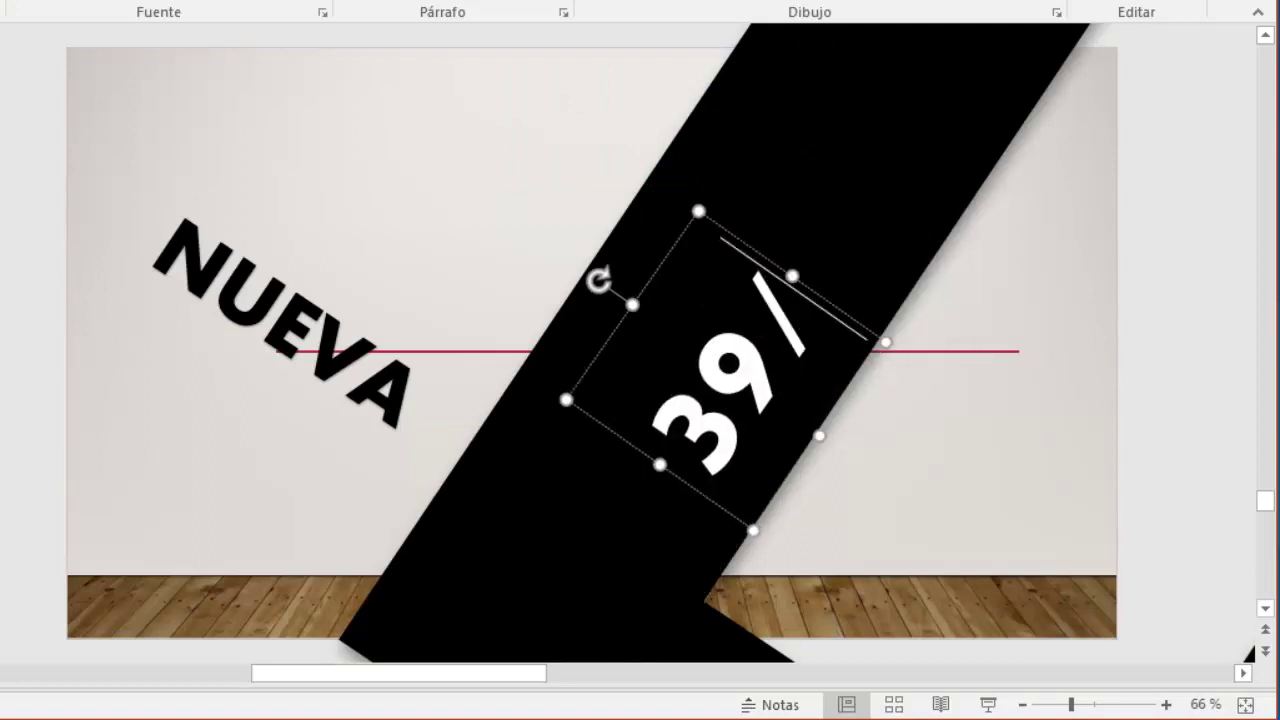
text(2015)
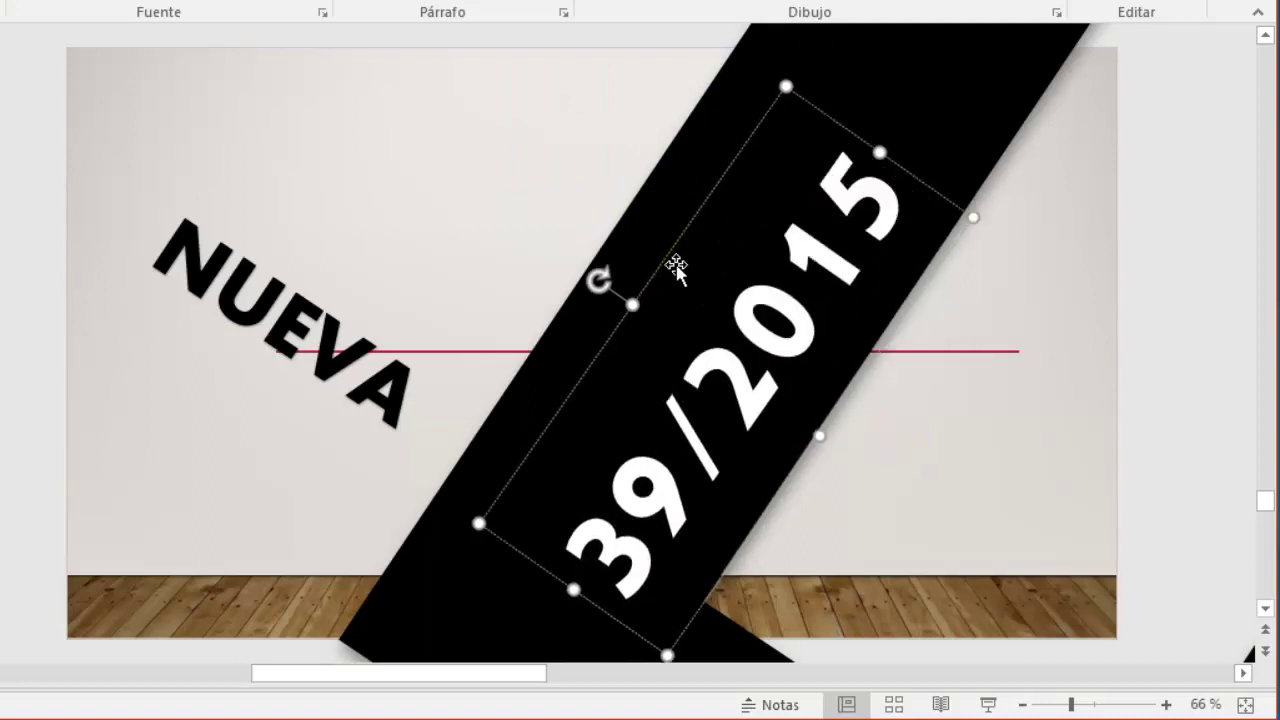
drag(677, 266, 686, 195)
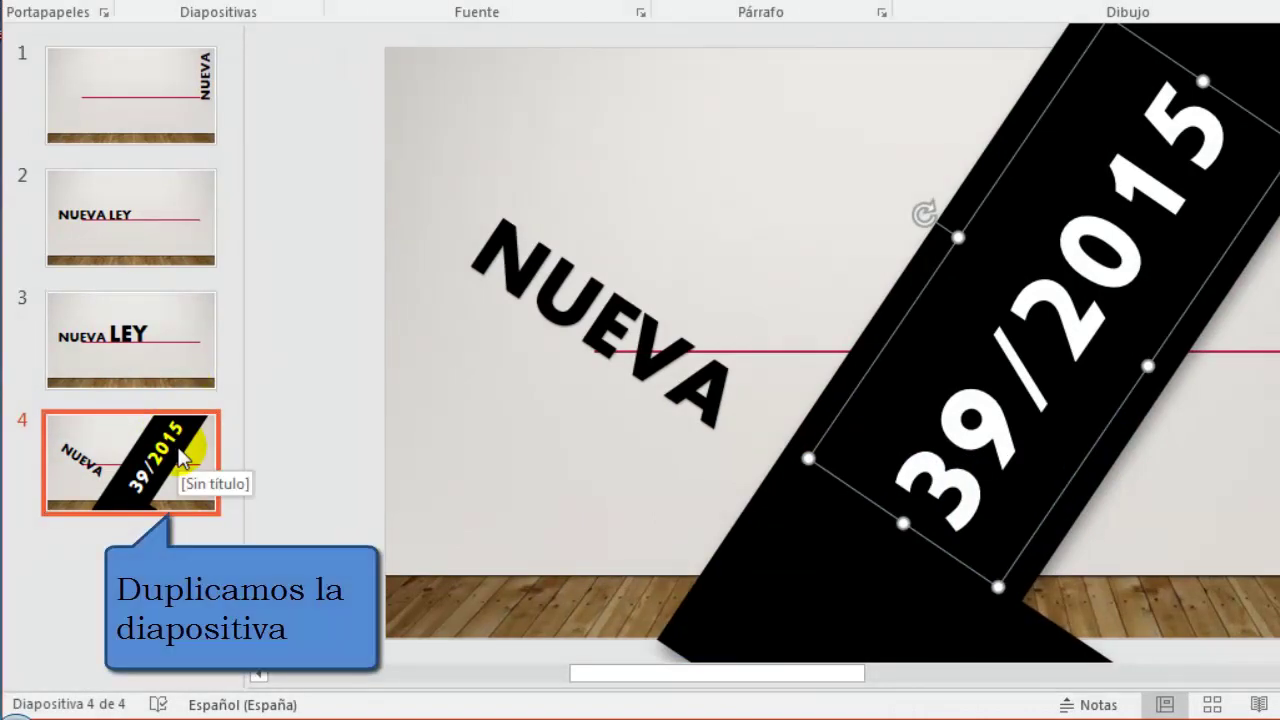
Step: Duplicate slide 4, then on slide 5 level NUEVA and drag it to the top-left corner
right_click(183, 457)
click(288, 188)
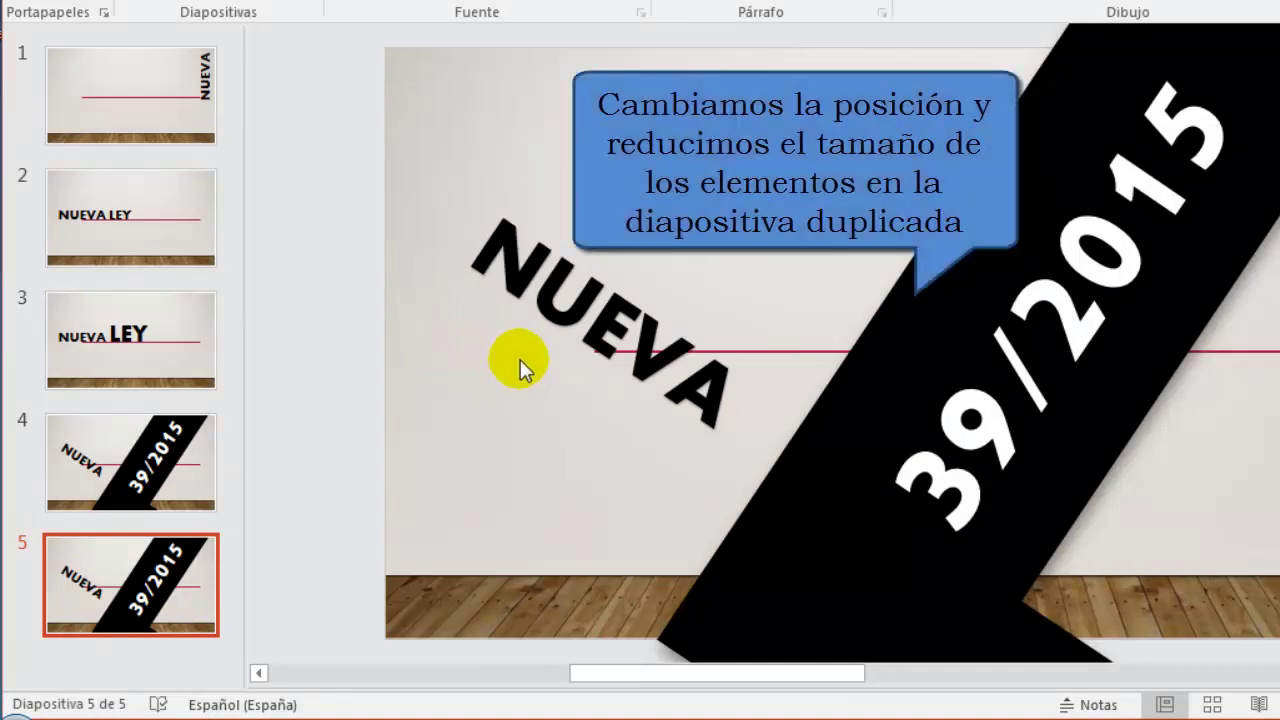
click(571, 323)
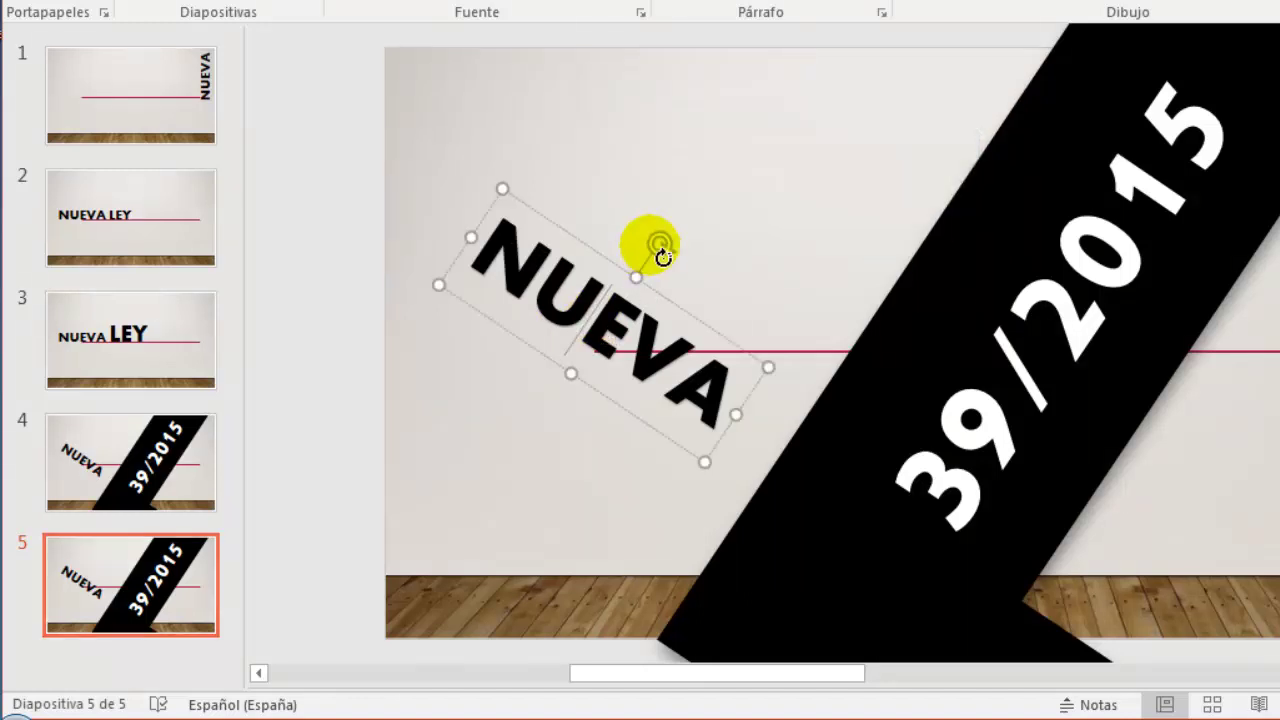
drag(662, 256, 622, 232)
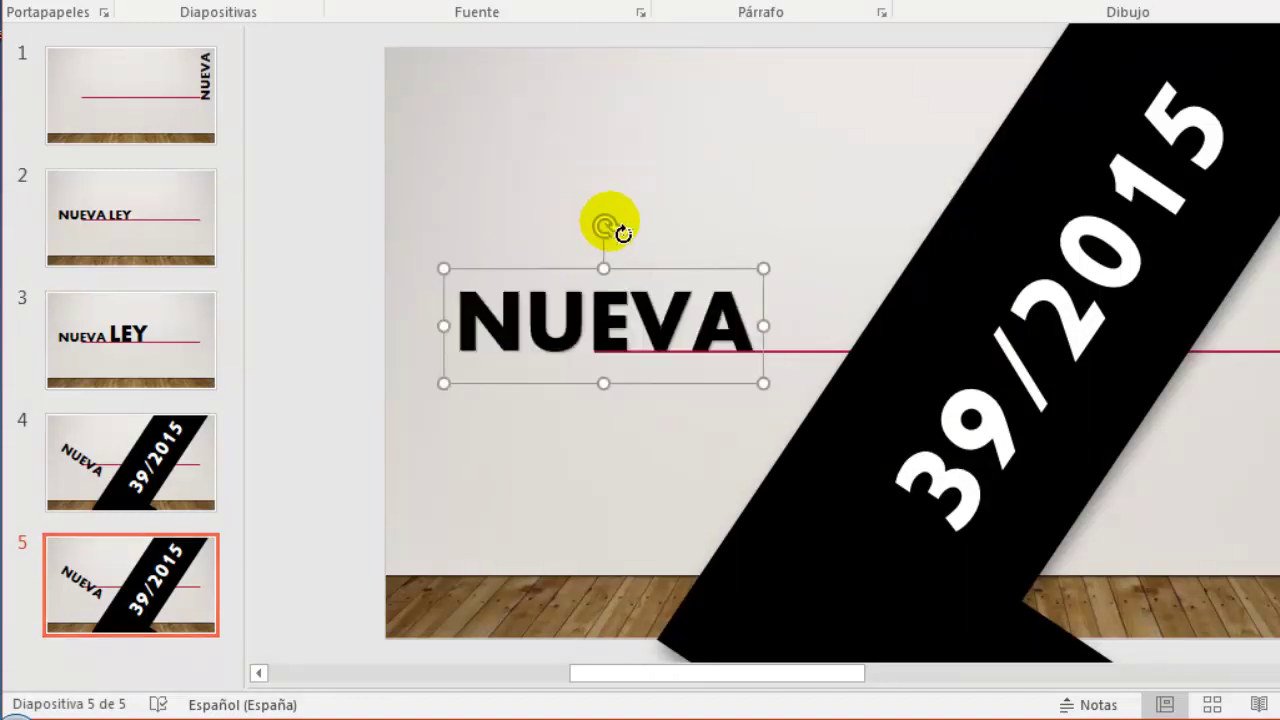
drag(679, 281, 638, 68)
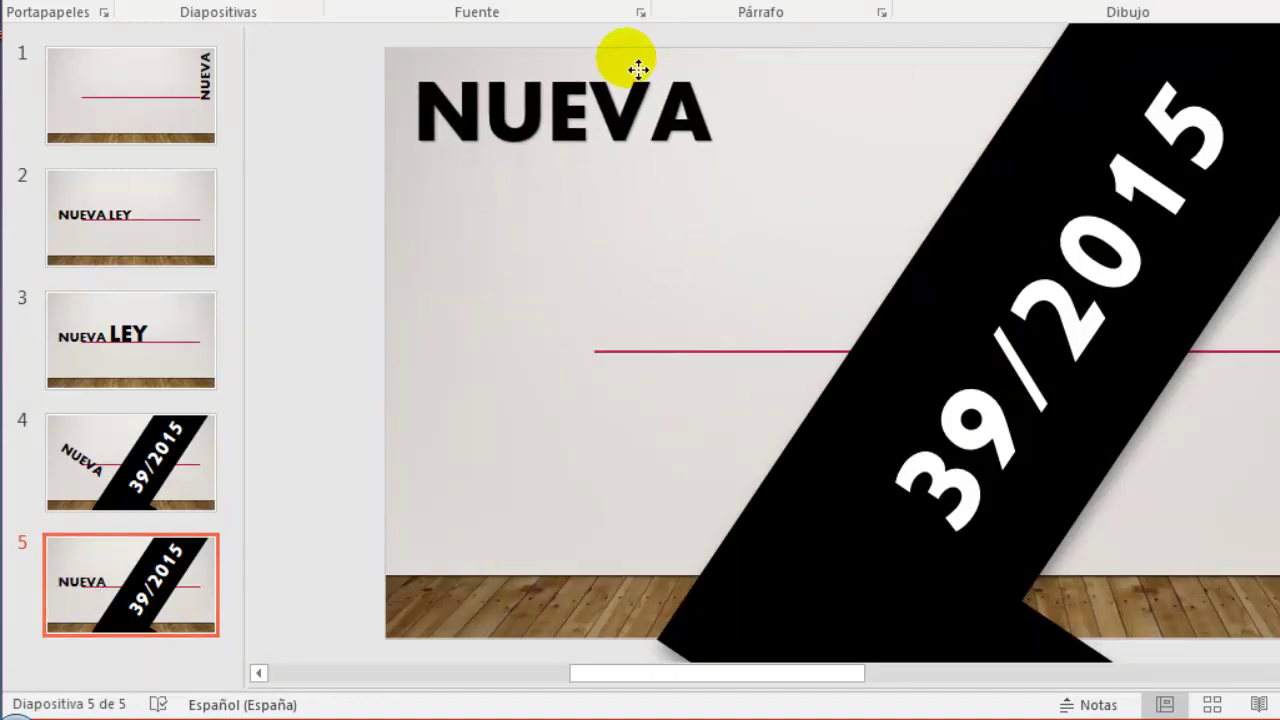
scroll(630, 60, down, 5)
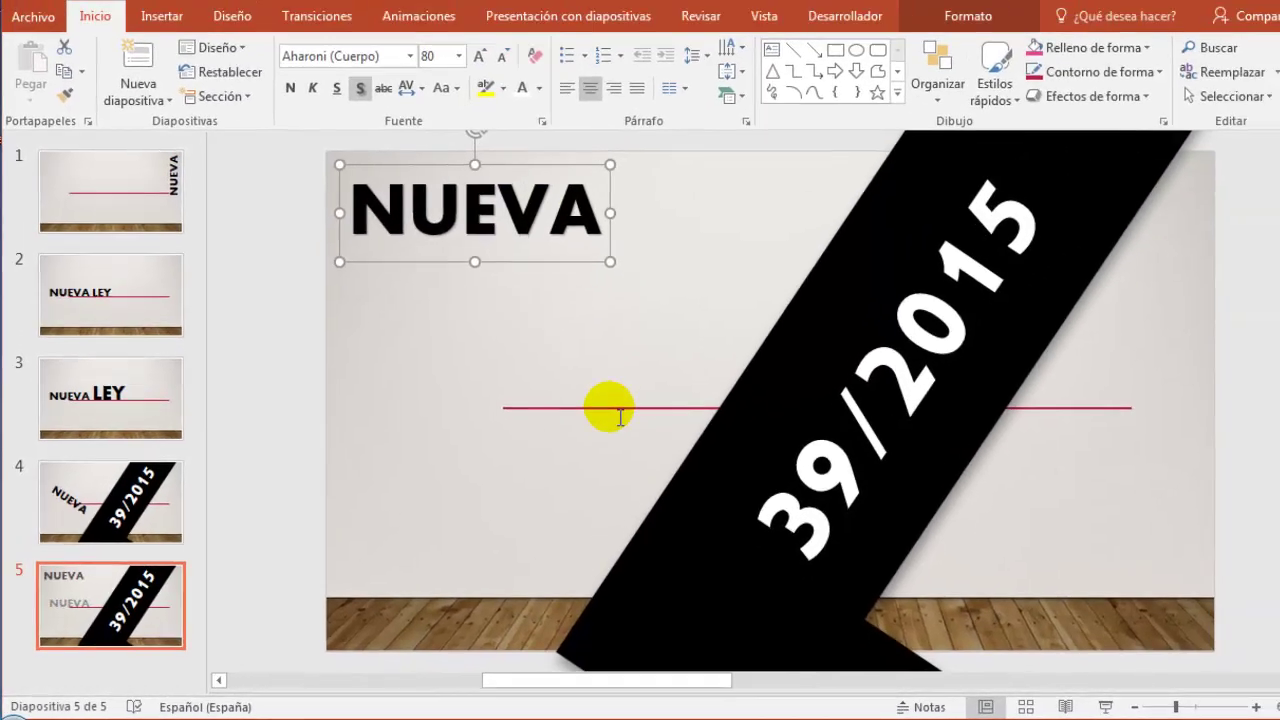
Step: Shrink the LEY text on slide 5 to font size 150
scroll(597, 428, down, 4)
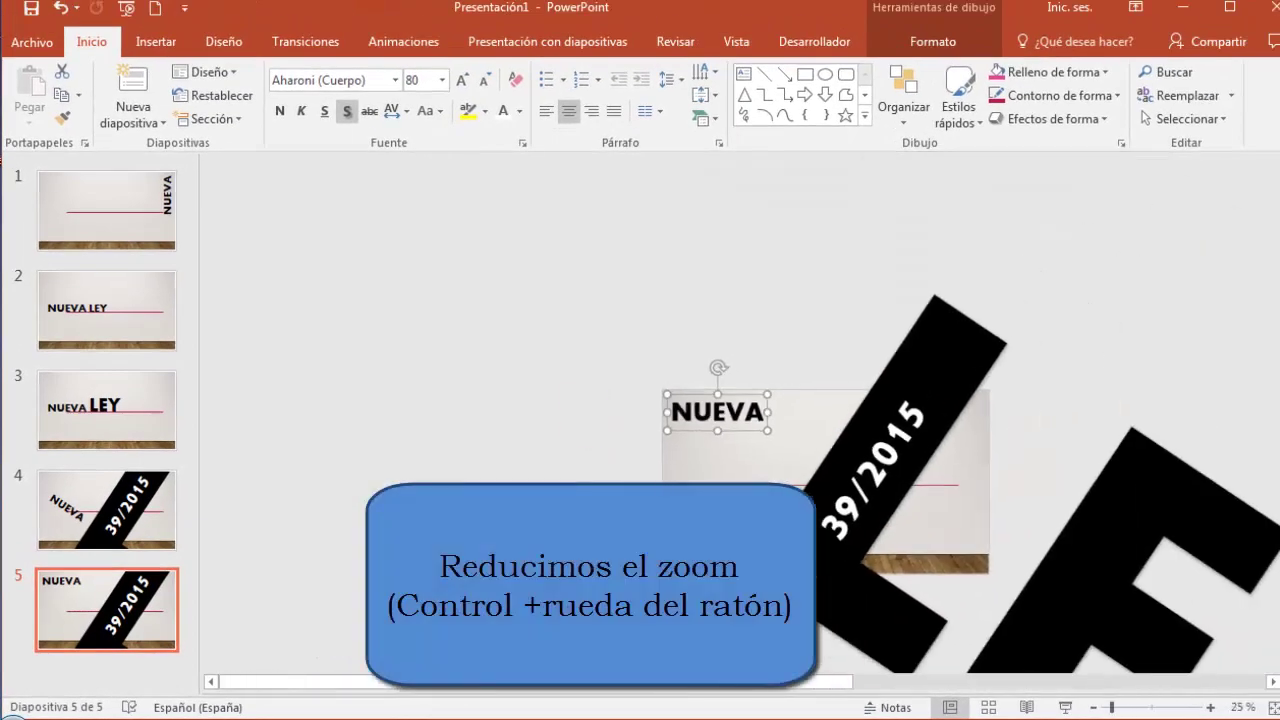
click(889, 648)
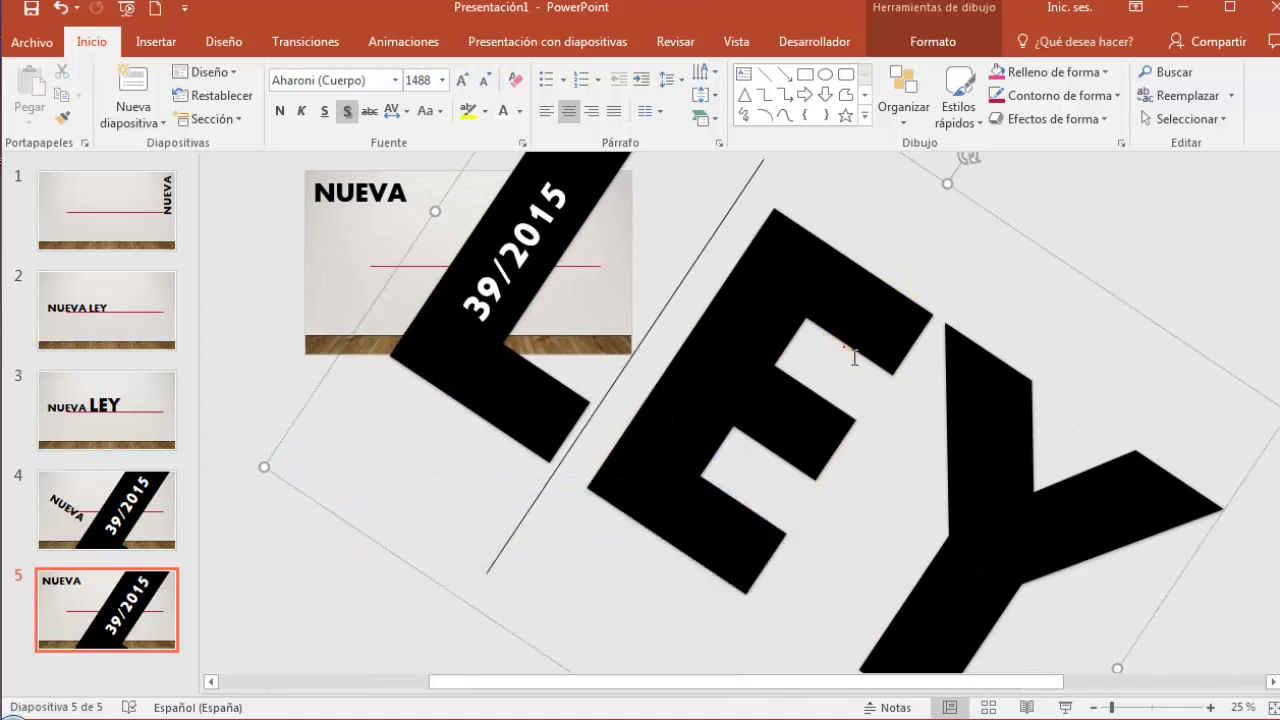
triple_click(623, 331)
click(731, 271)
text(150)
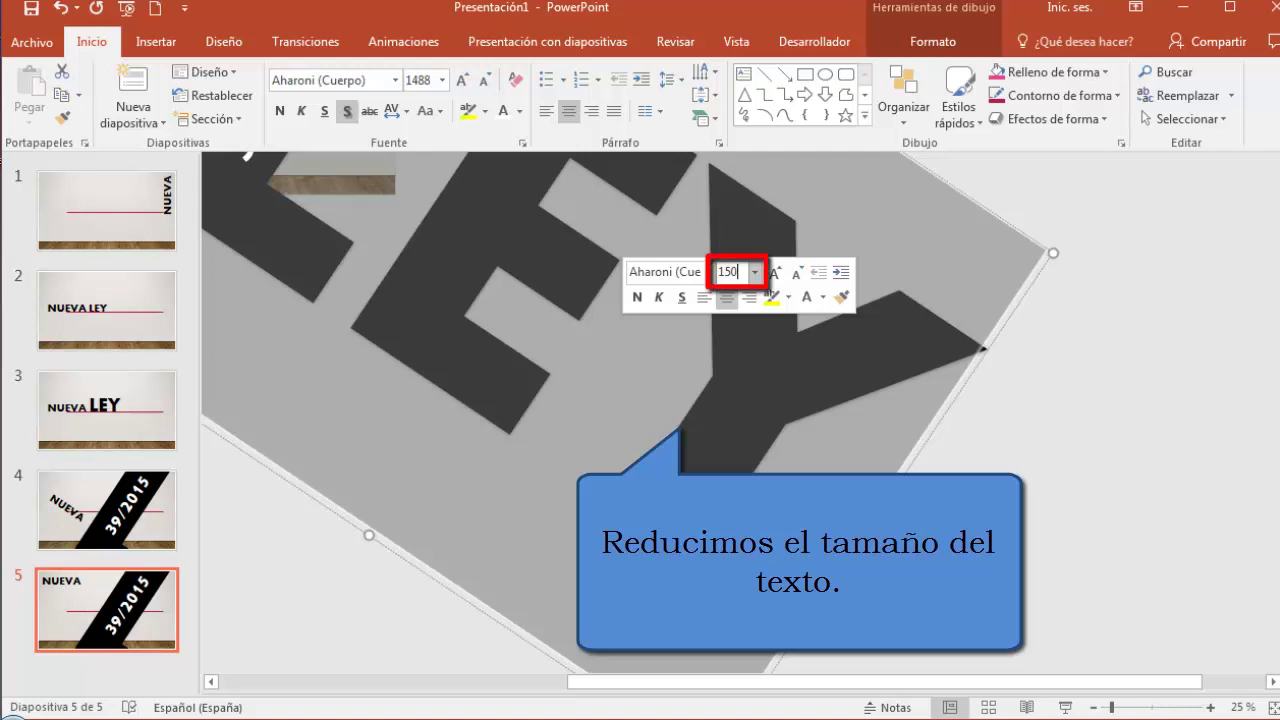
key(Return)
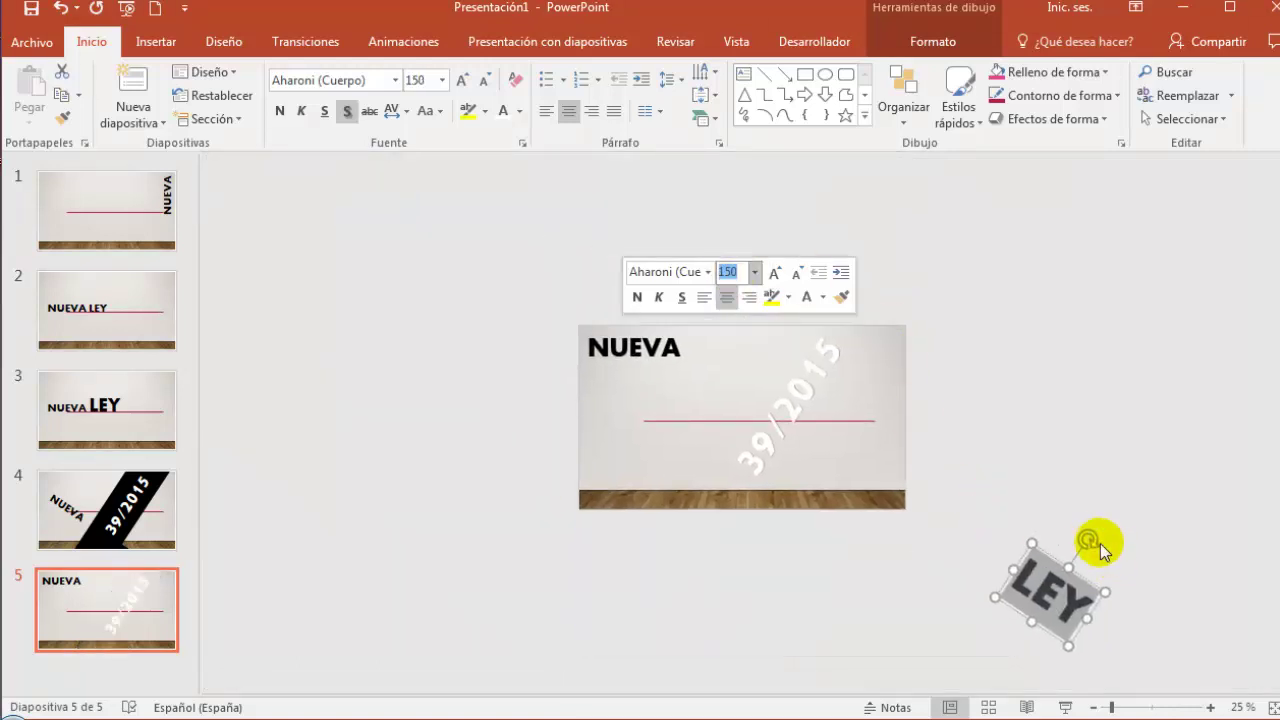
Step: Stand LEY upright just under NUEVA and rotate 39/2015 to lie horizontal beside it
drag(1090, 541, 1063, 524)
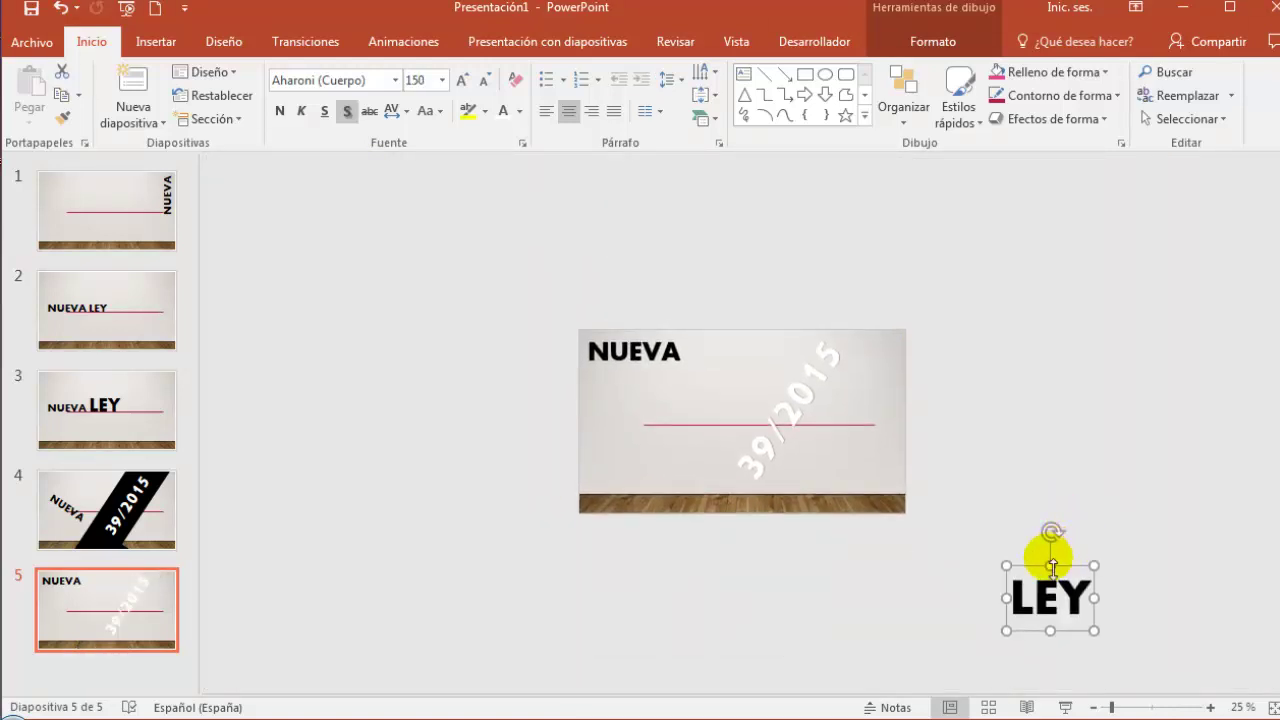
drag(1051, 570, 619, 367)
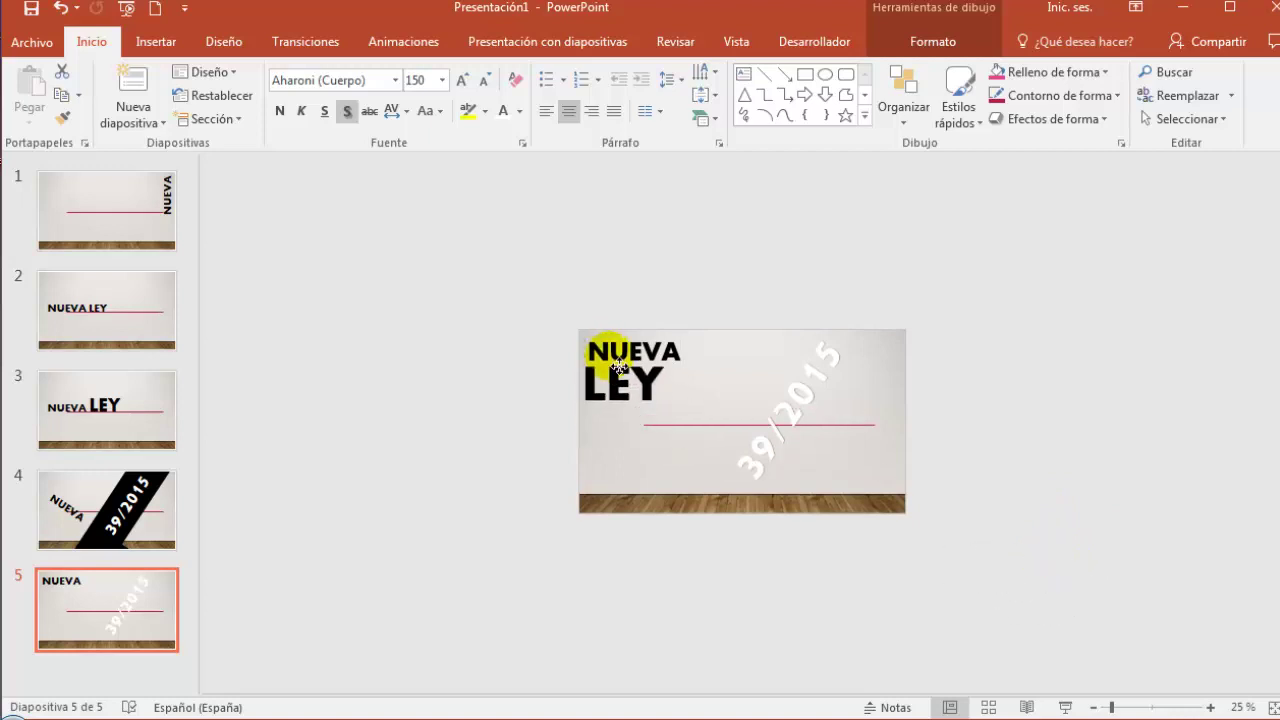
click(789, 440)
mouse_move(729, 366)
mouse_down()
mouse_move(803, 374)
mouse_move(722, 372)
mouse_up()
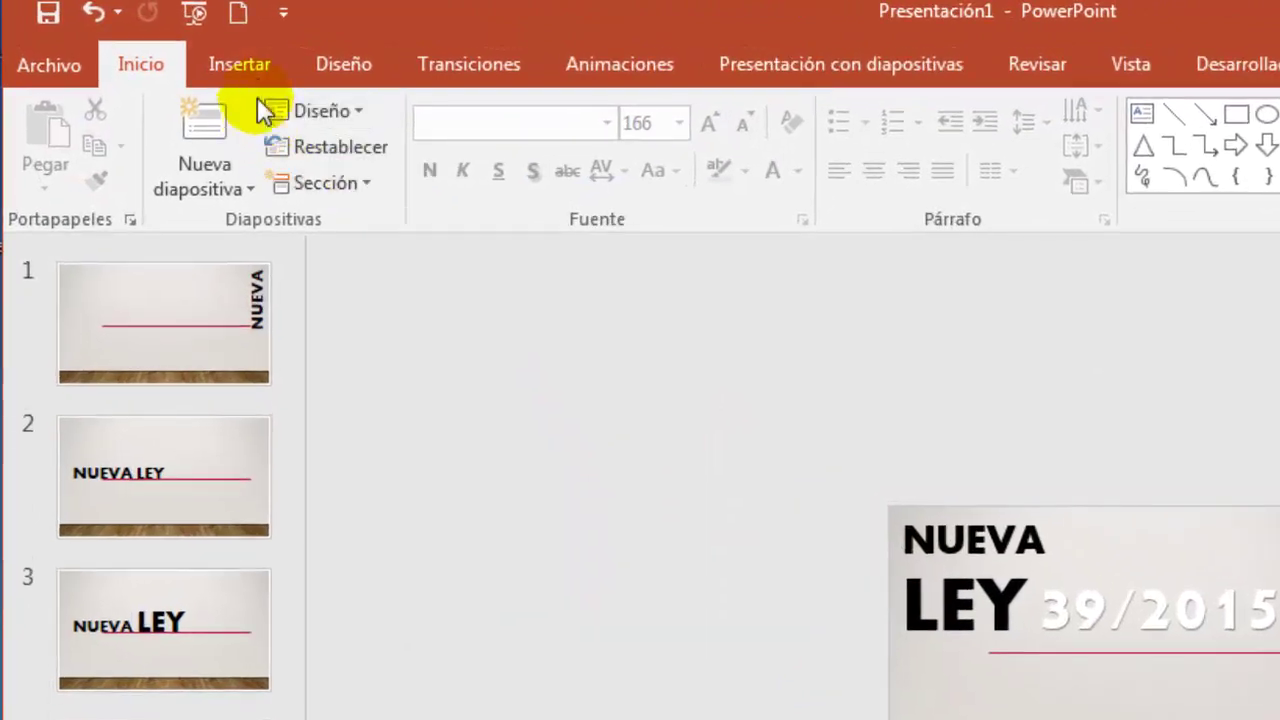
Step: Draw a rectangle covering the whole slide
click(165, 46)
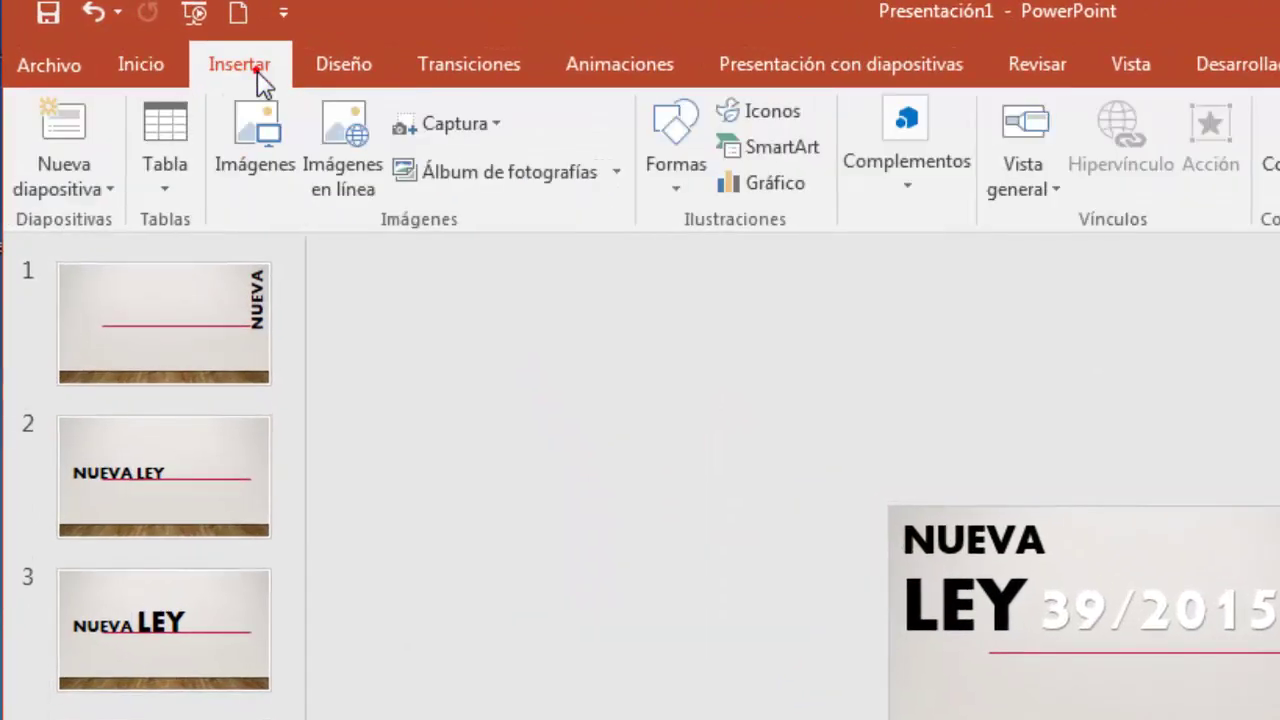
click(675, 195)
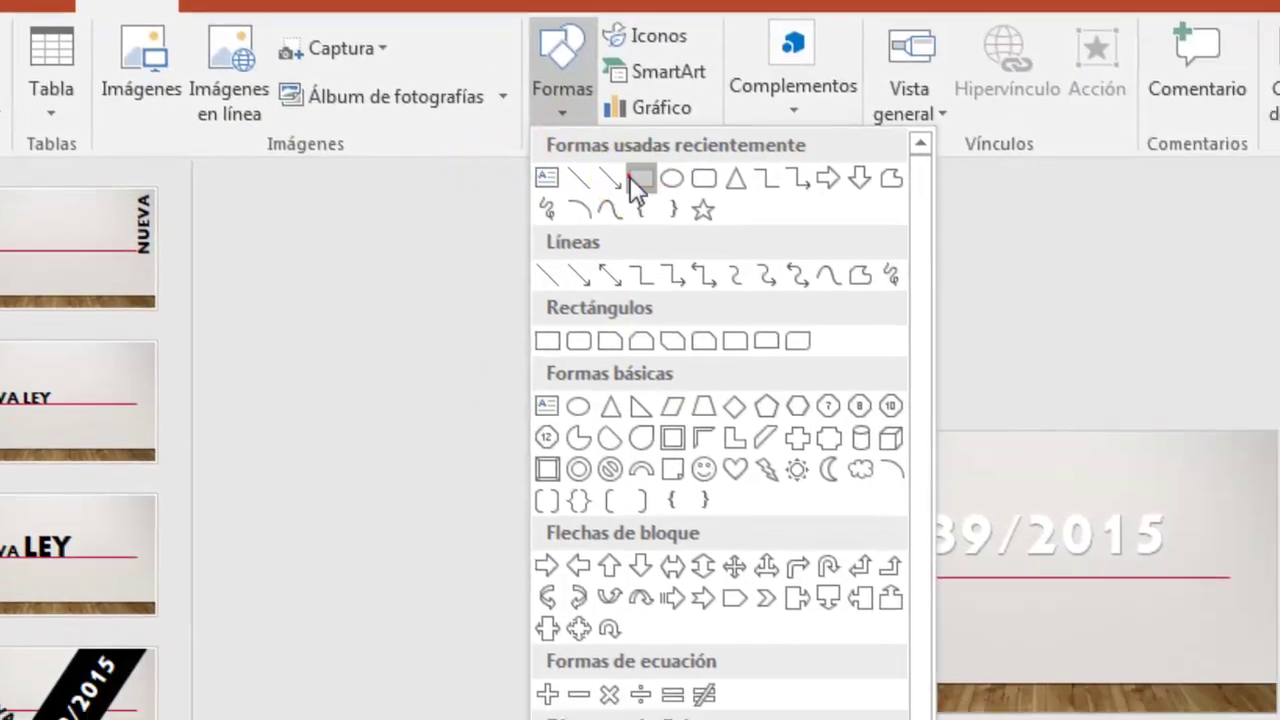
click(752, 255)
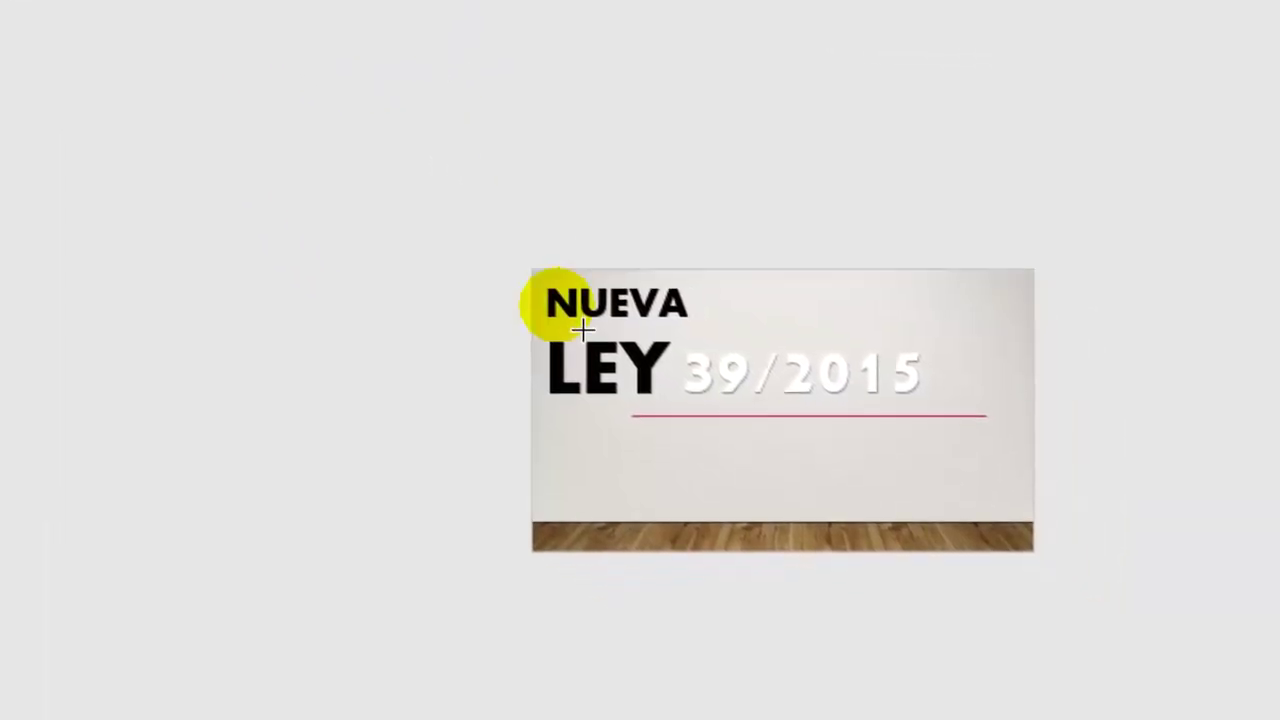
drag(421, 177, 938, 541)
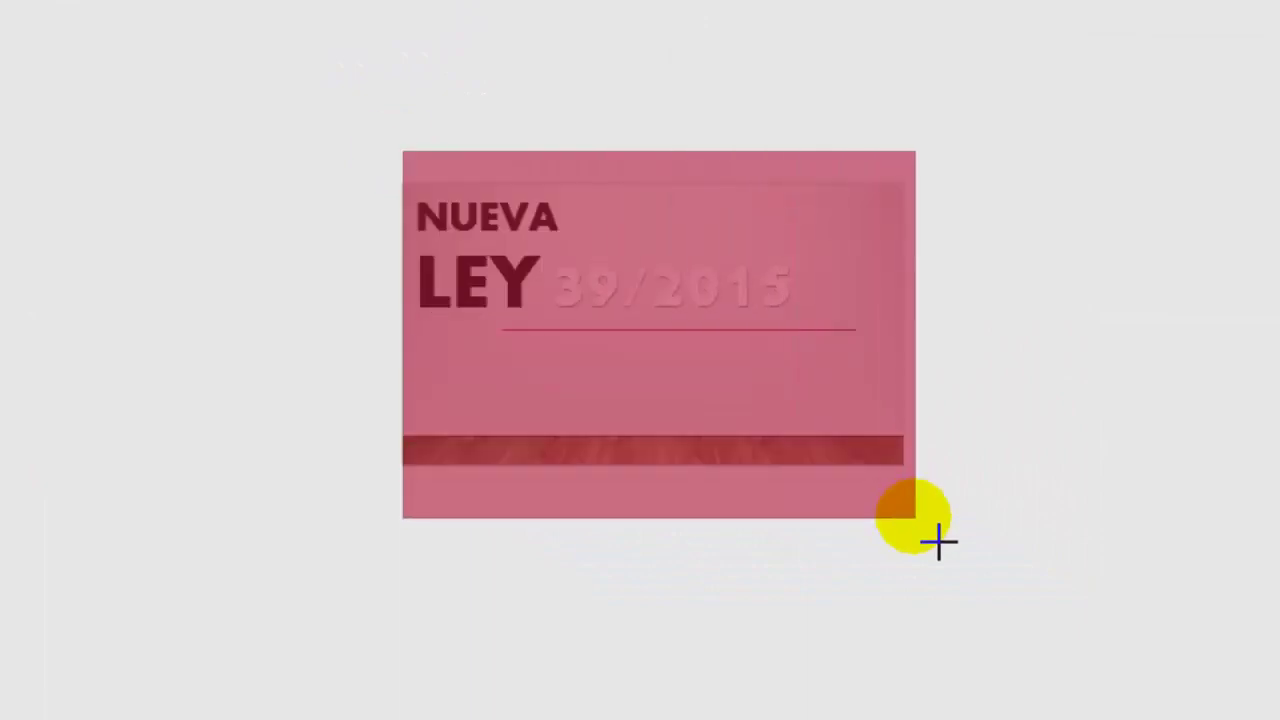
Step: Fill the rectangle dark red and set its outline to Sin contorno
click(823, 371)
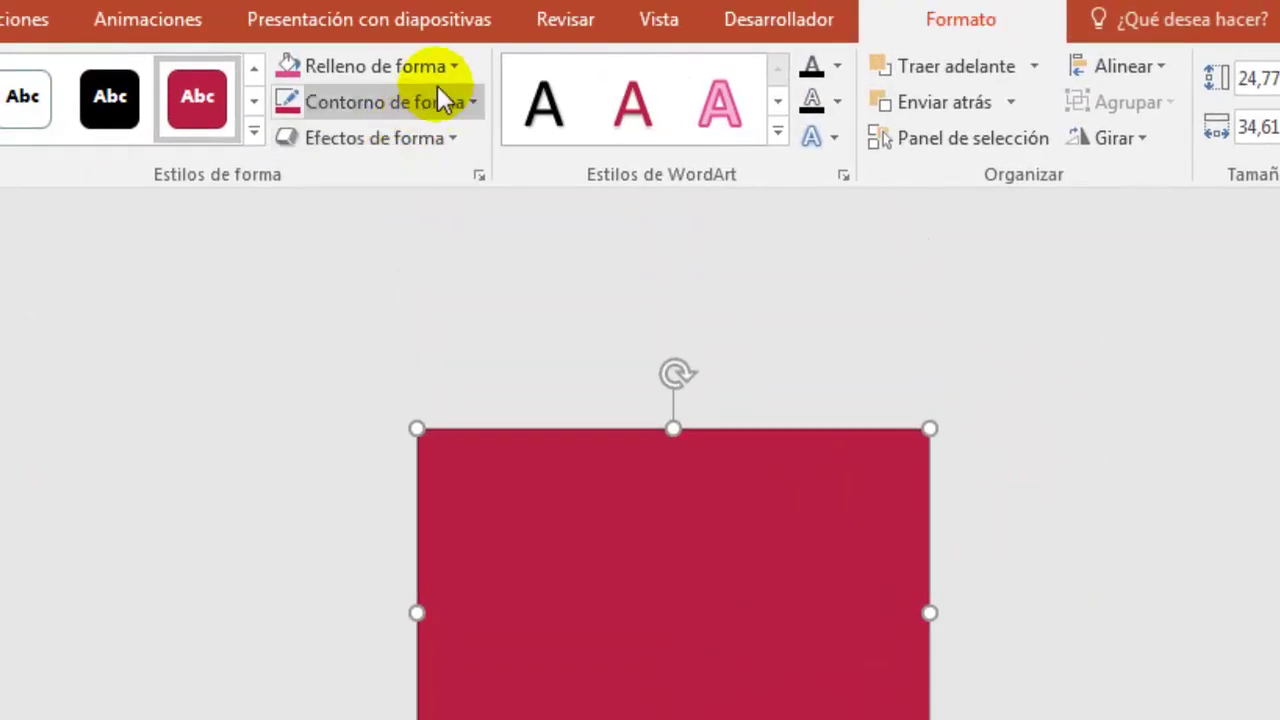
click(455, 67)
click(397, 229)
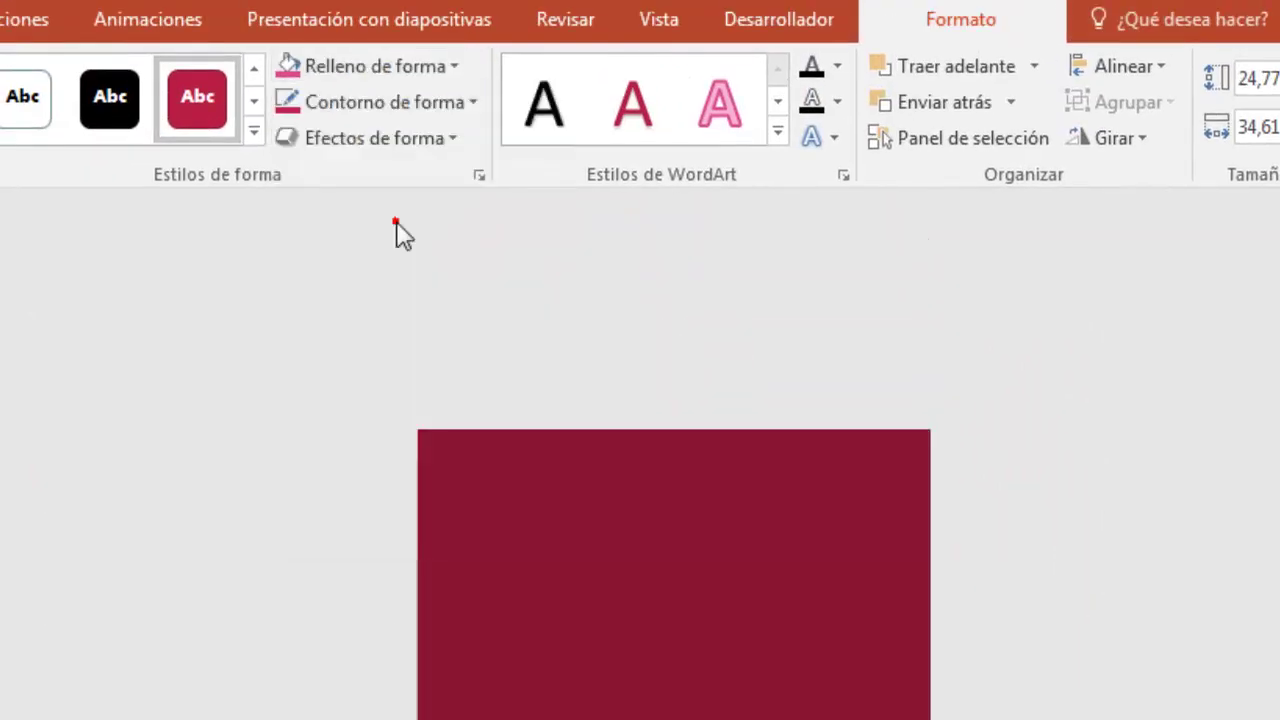
click(416, 112)
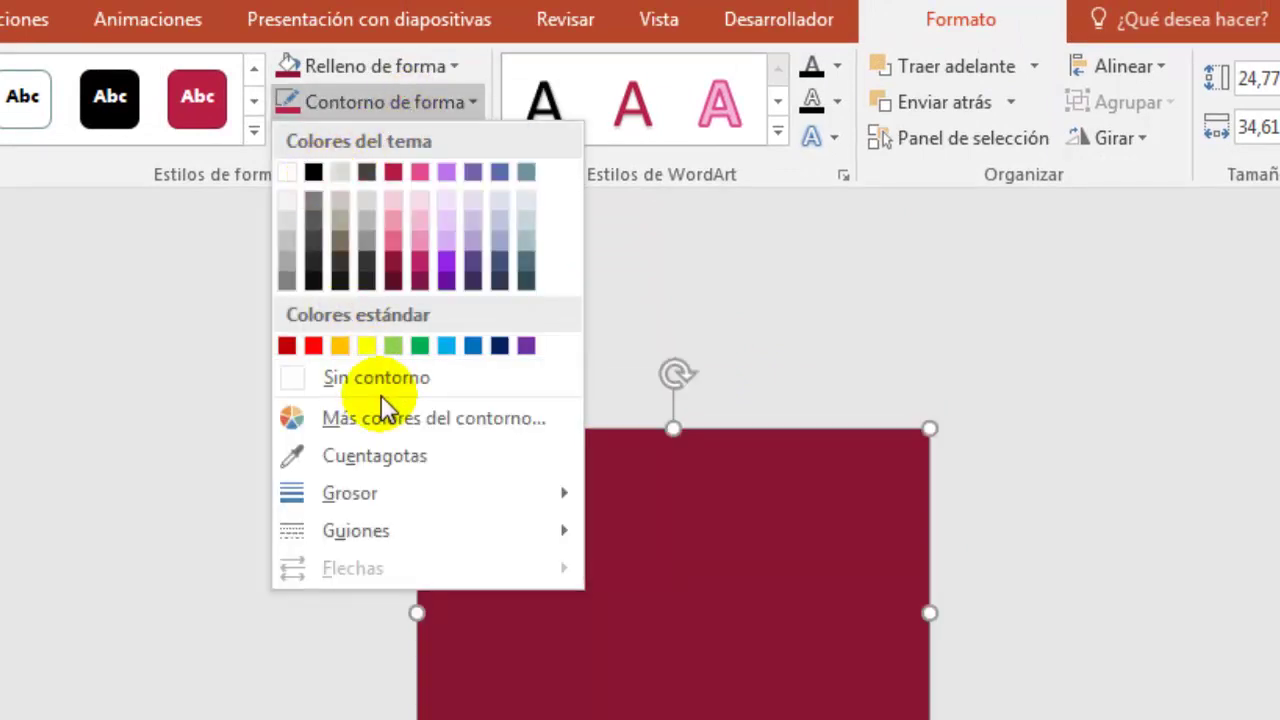
click(345, 378)
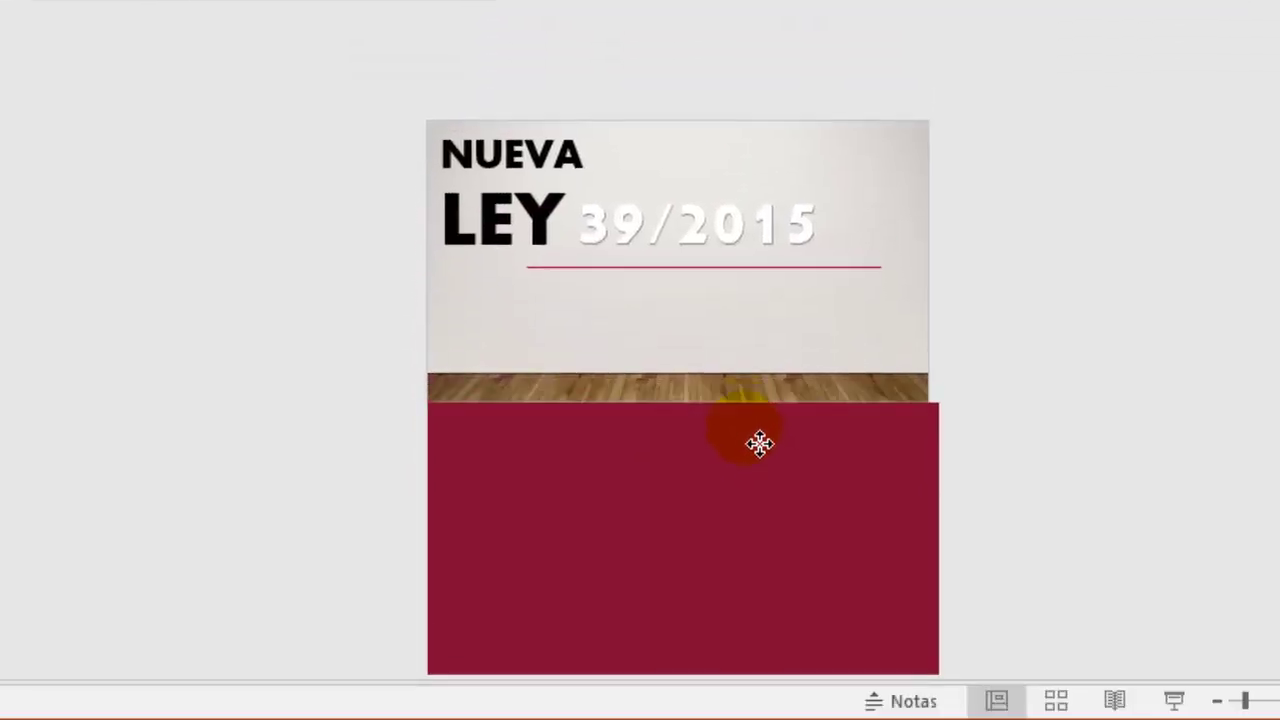
Step: Send the dark red rectangle behind all other objects with Enviar al fondo
click(759, 452)
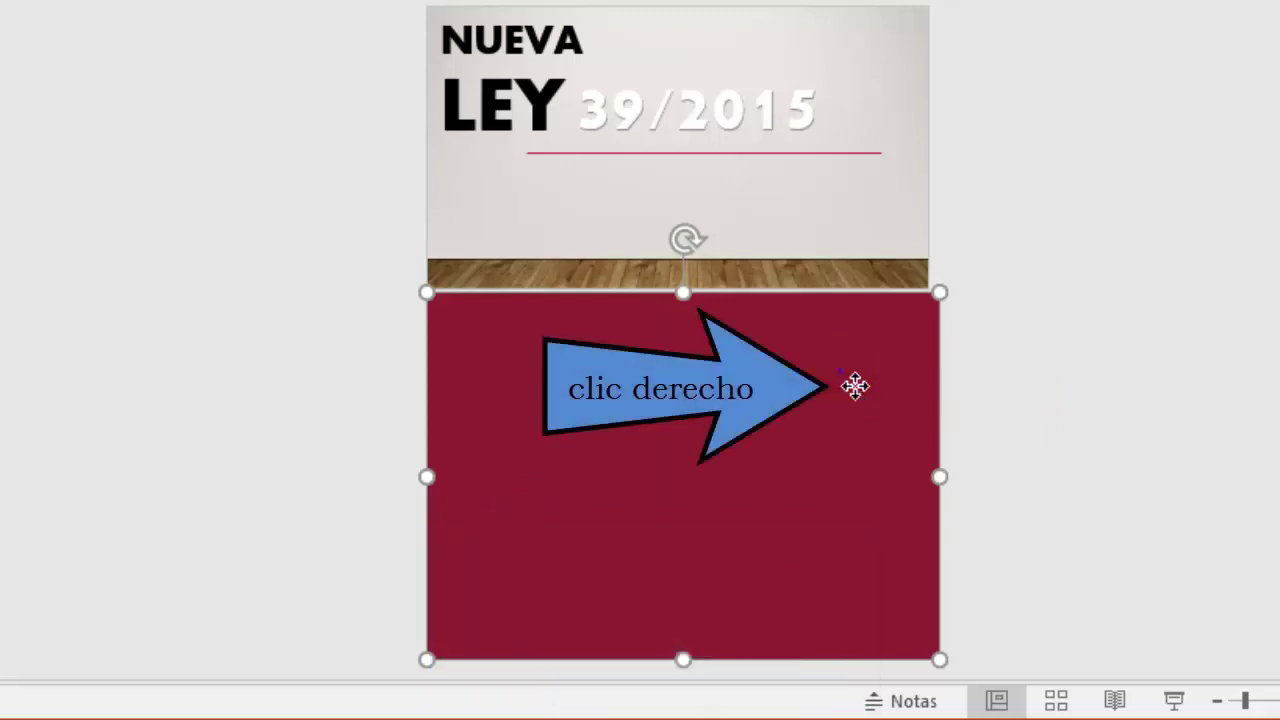
right_click(855, 386)
mouse_move(695, 113)
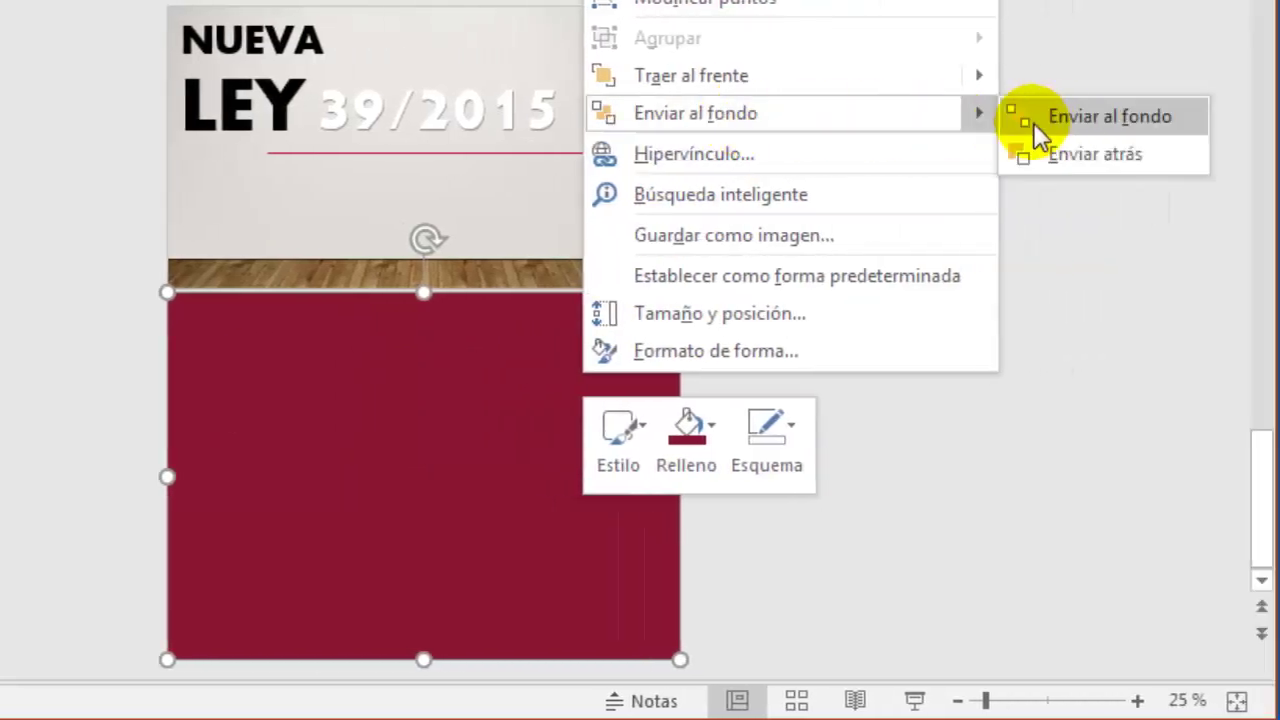
click(1101, 126)
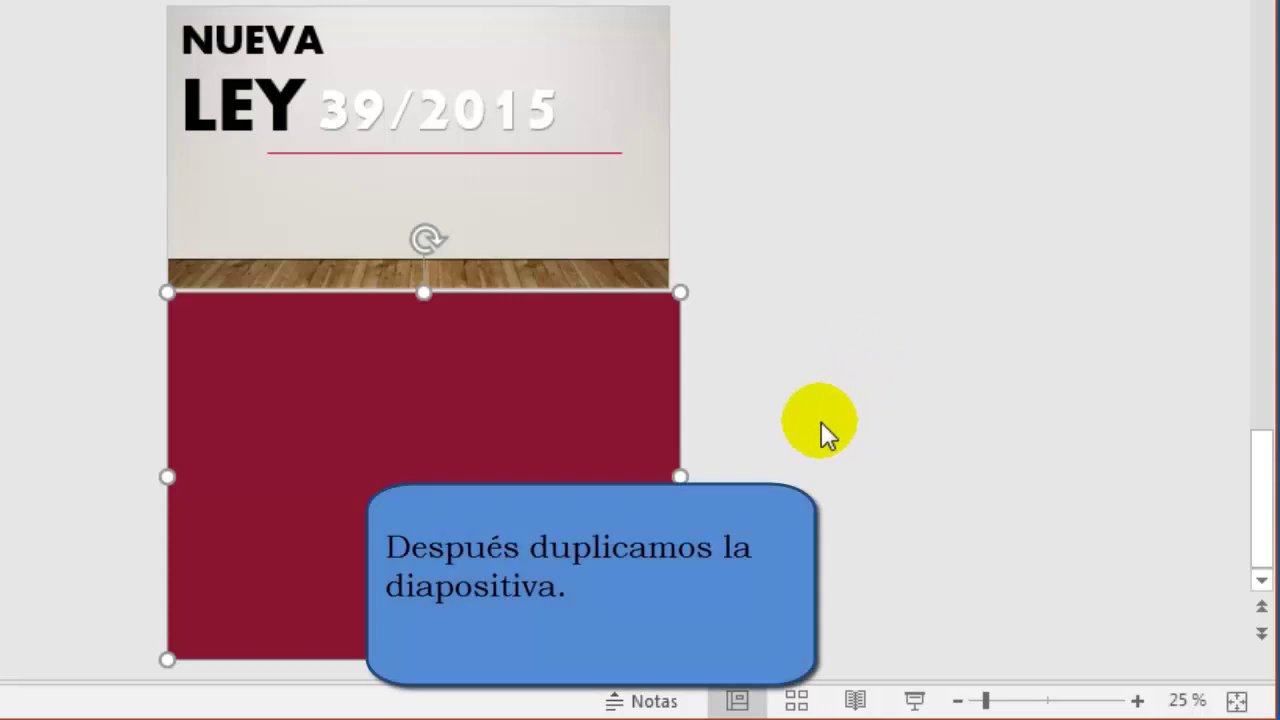
Step: Duplicate slide 5 to create slide 6
click(1067, 375)
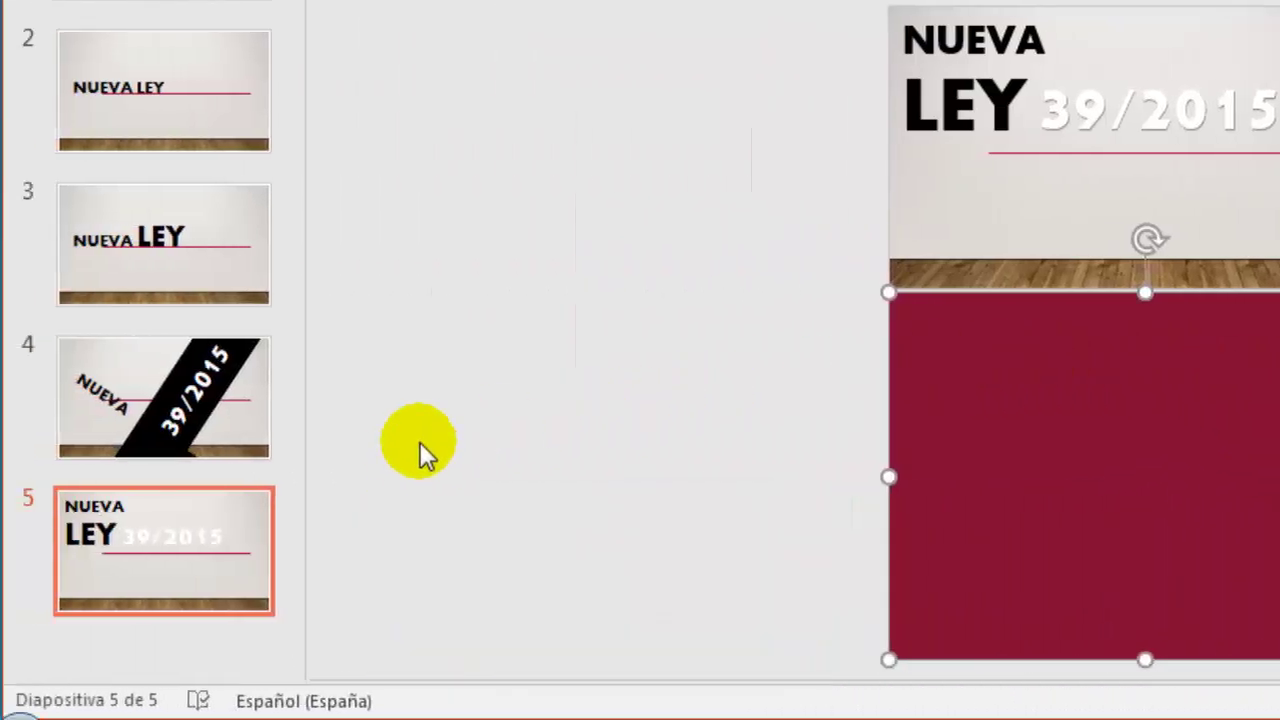
right_click(235, 532)
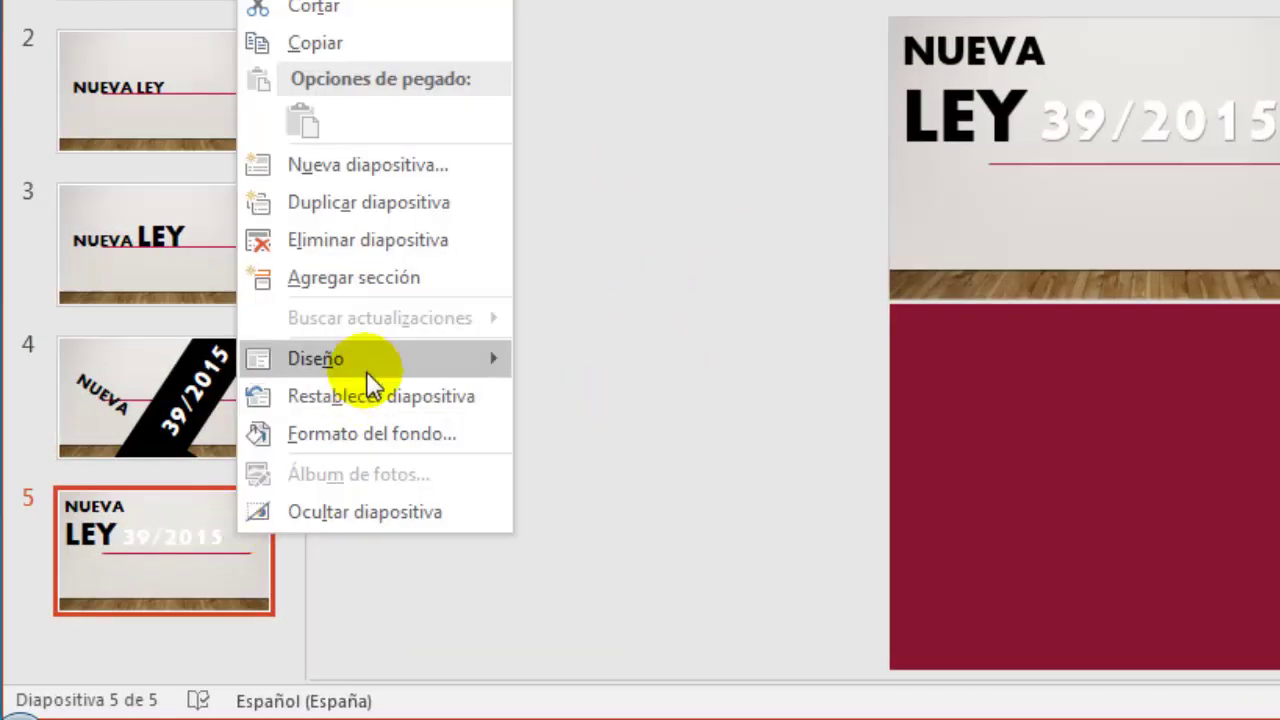
click(368, 202)
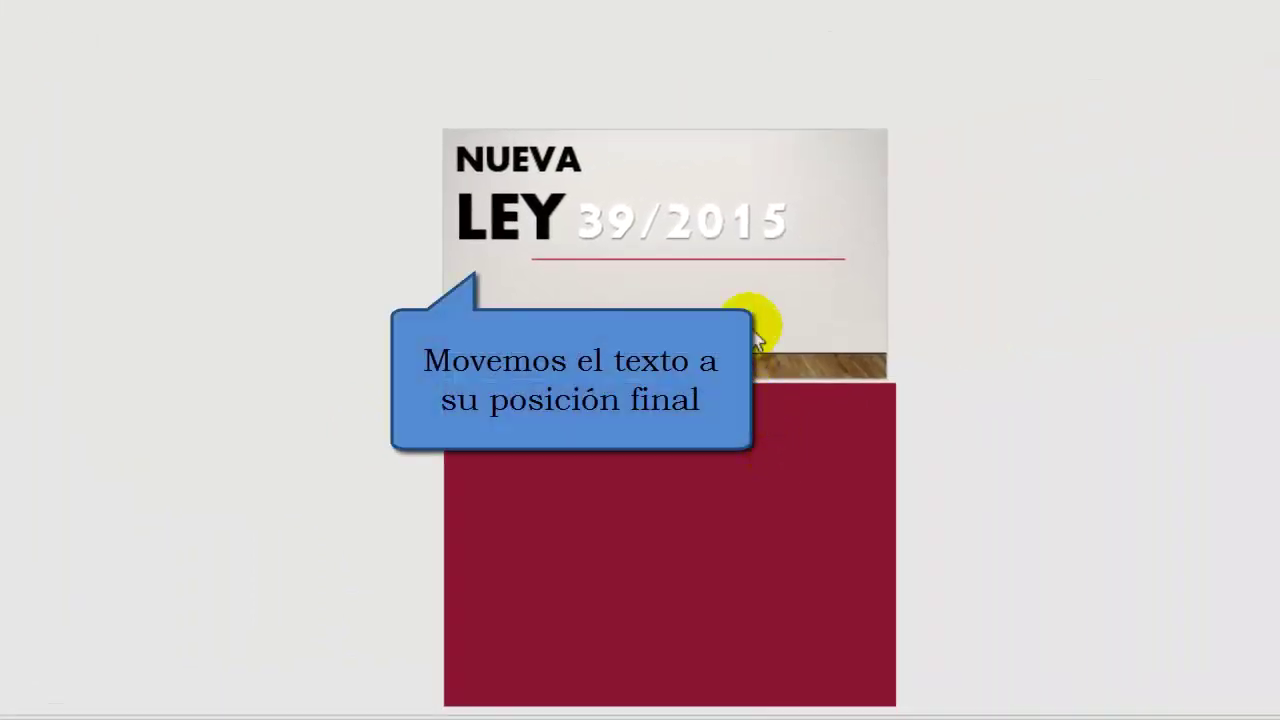
Step: Nudge NUEVA, LEY and 39/2015 up to the top edge and raise the red rectangle over the floor
drag(935, 302, 333, 60)
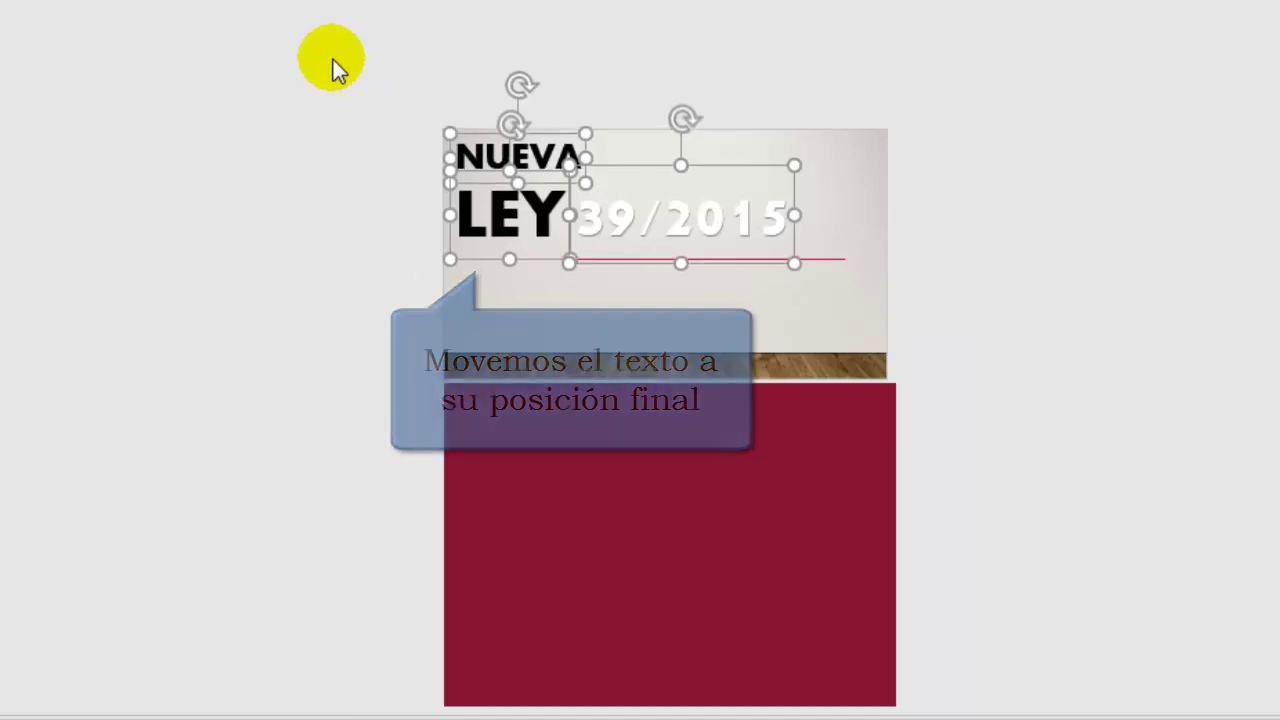
key(Up)
key(Up)
key(Up)
key(Up)
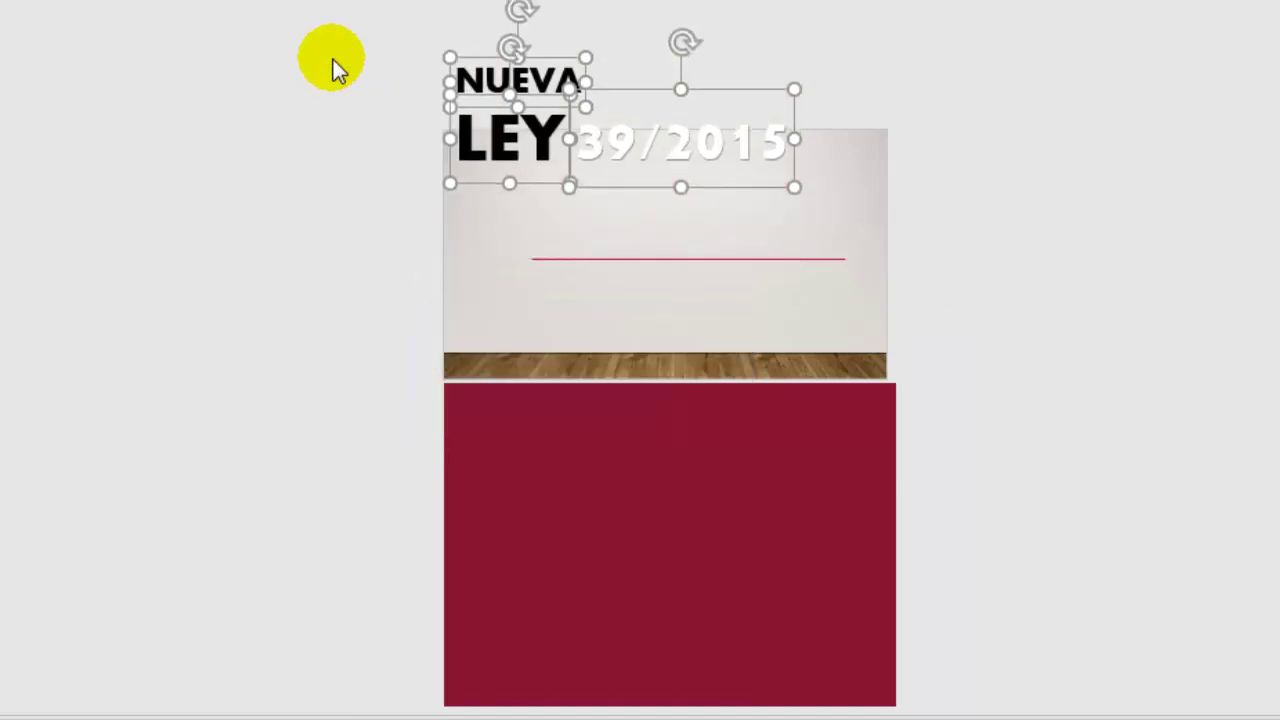
key(Down)
key(Down)
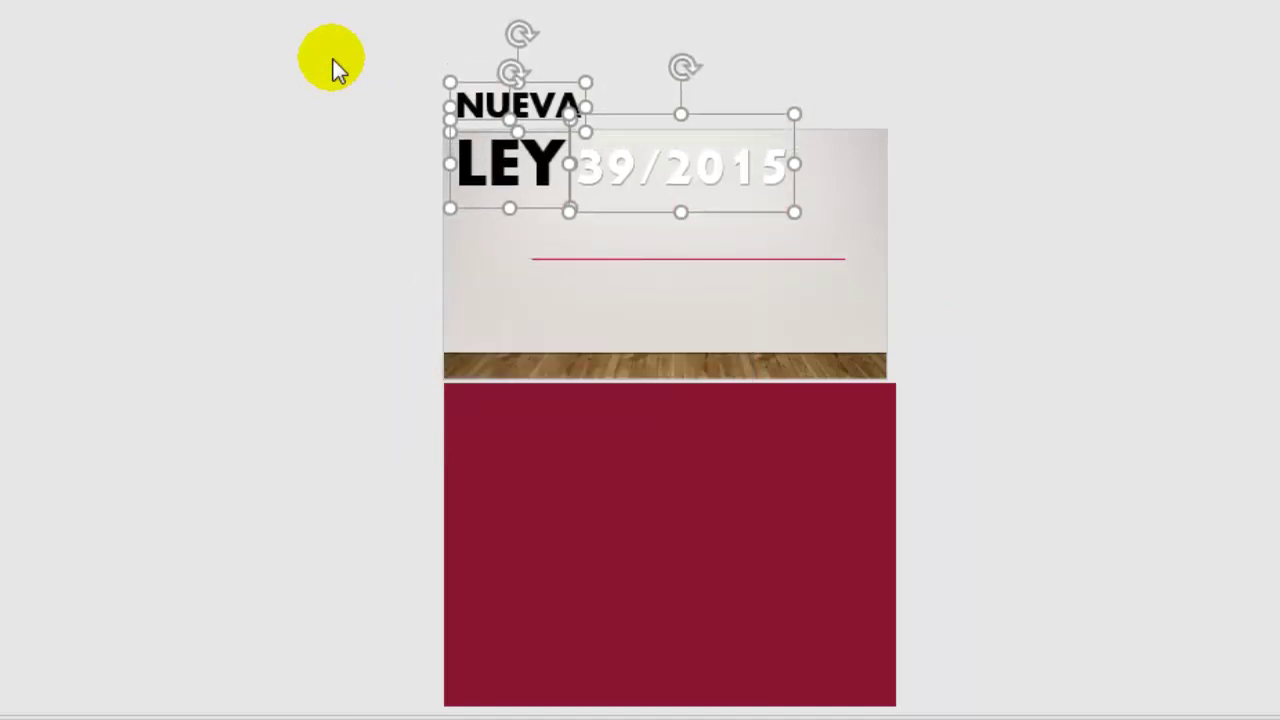
click(730, 517)
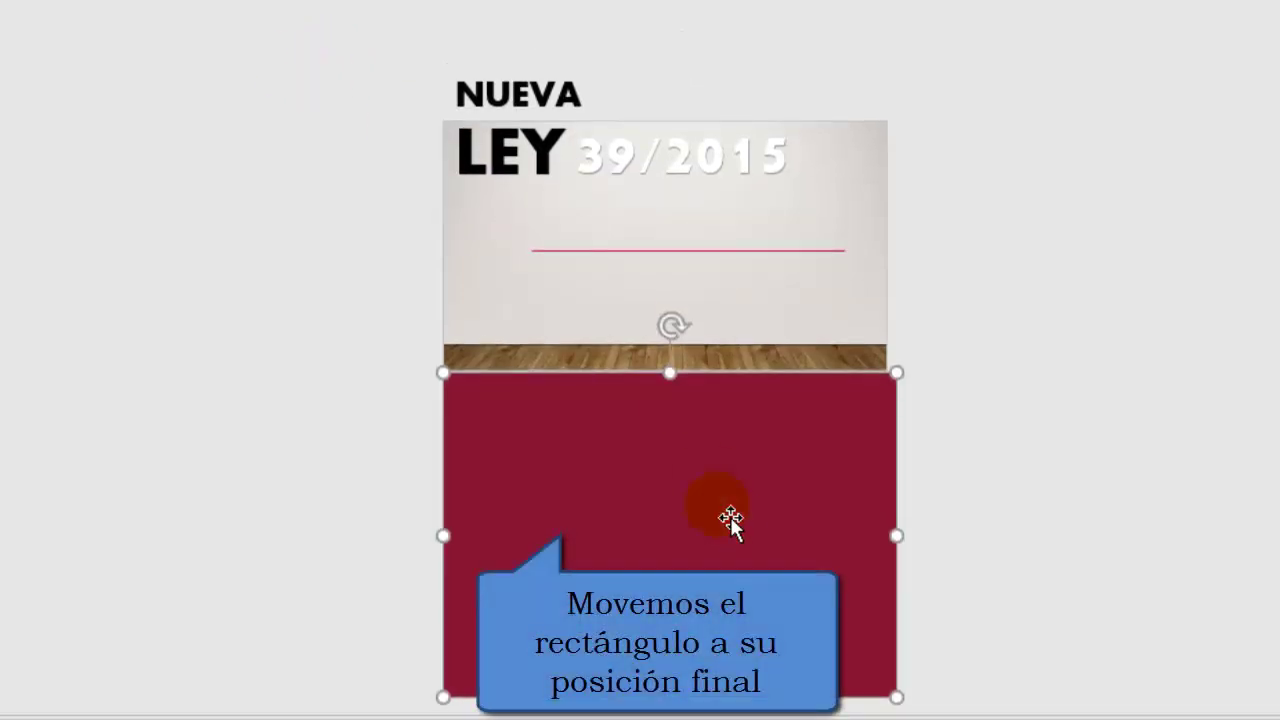
key(Up)
key(Up)
key(Up)
key(Up)
key(Up)
key(Up)
key(Up)
key(Up)
key(Up)
key(Up)
key(Up)
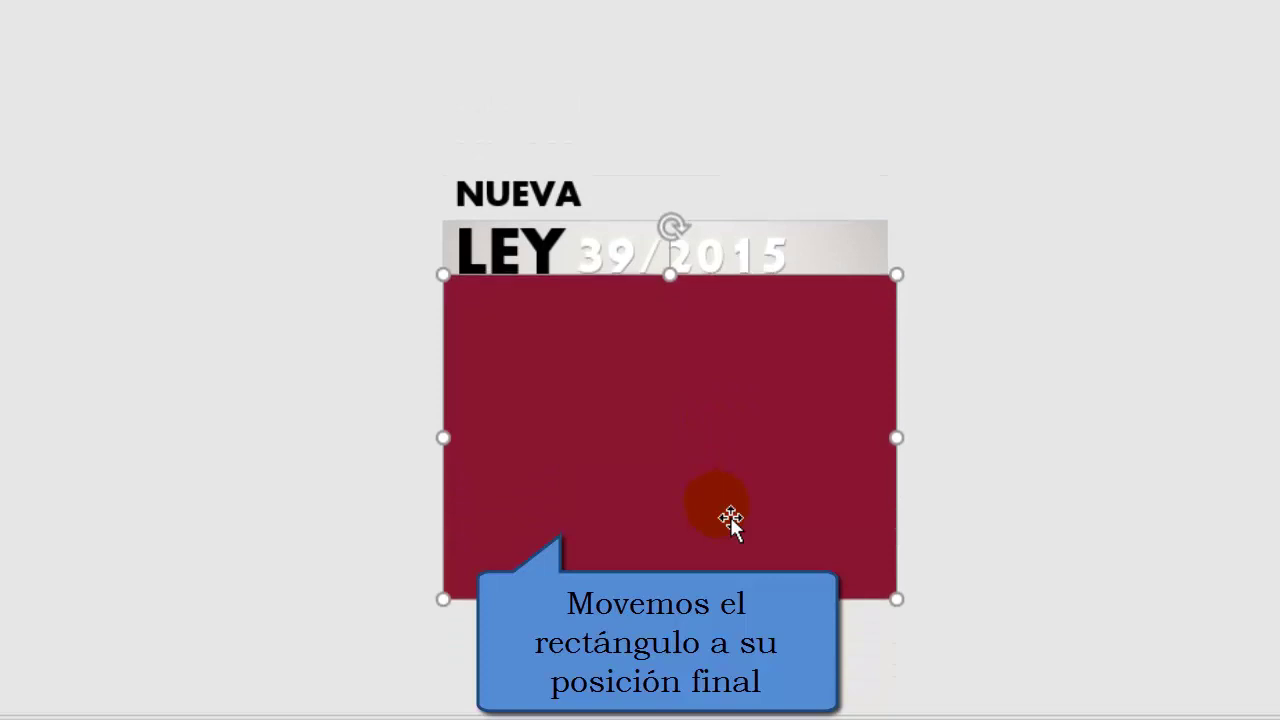
key(Up)
key(Up)
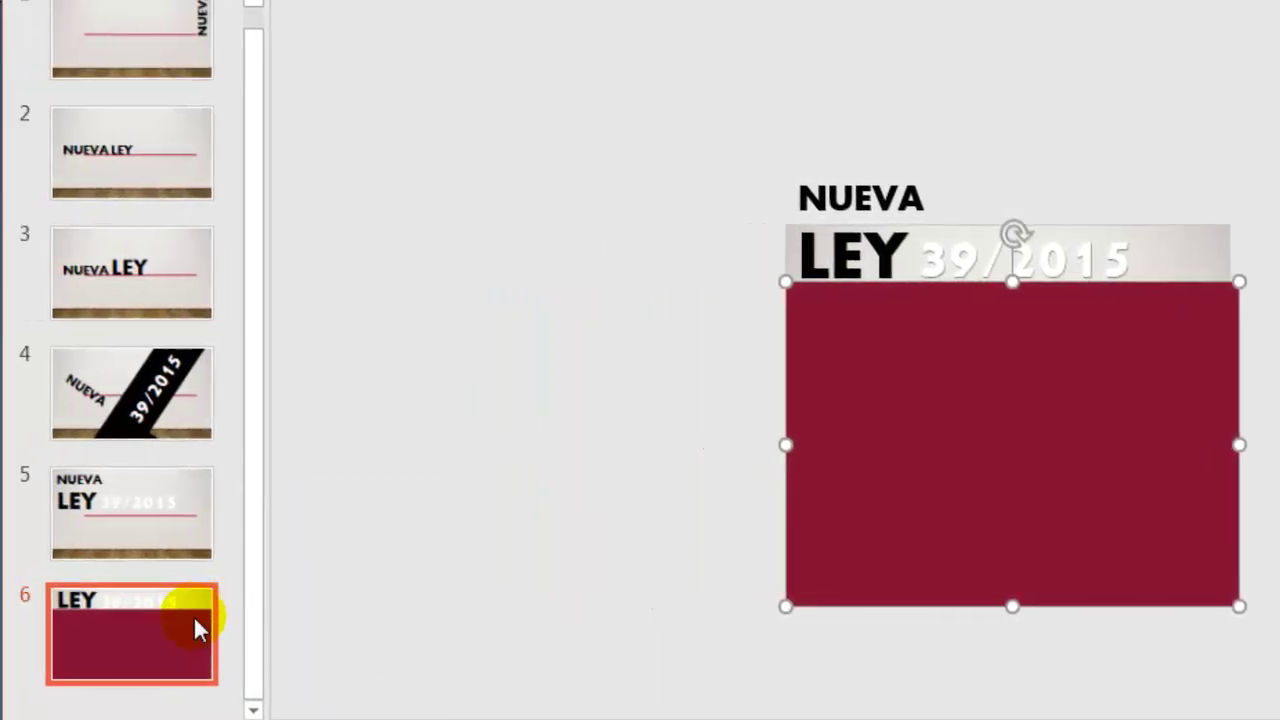
Step: Duplicate slide 6 as slide 7, lower the title onto the red area and raise the rectangle to fill the slide
right_click(188, 622)
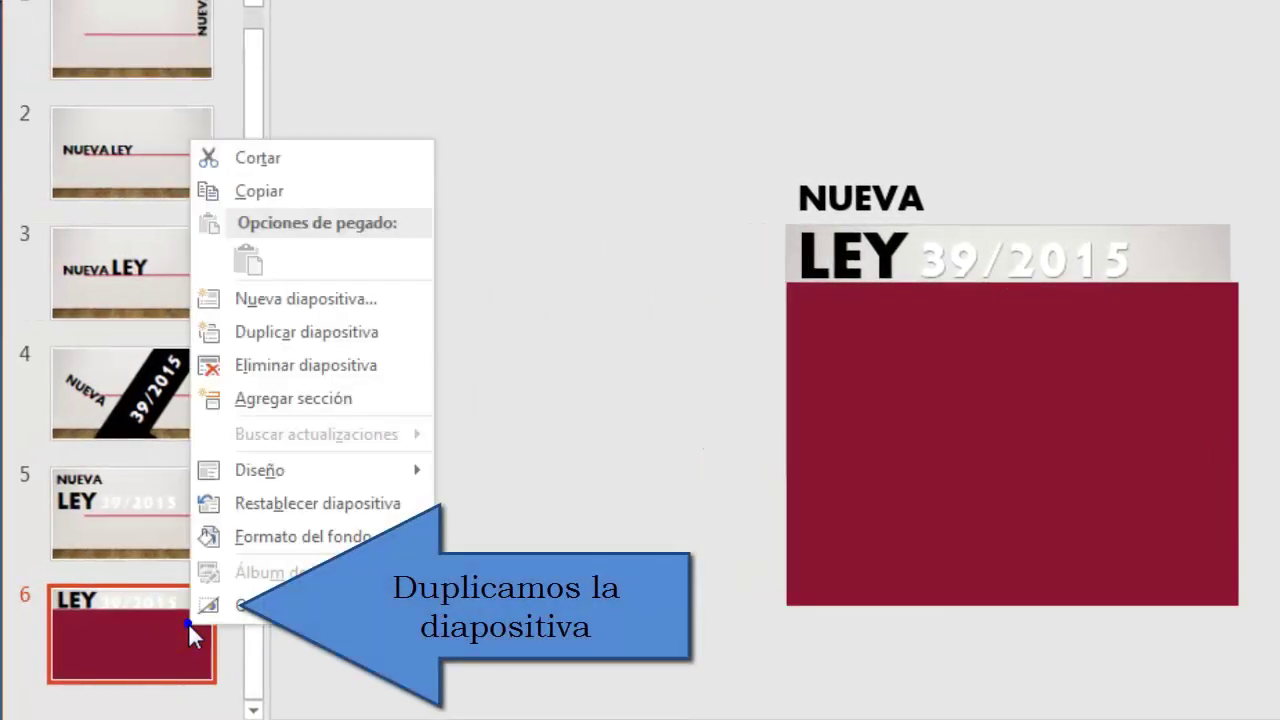
click(312, 340)
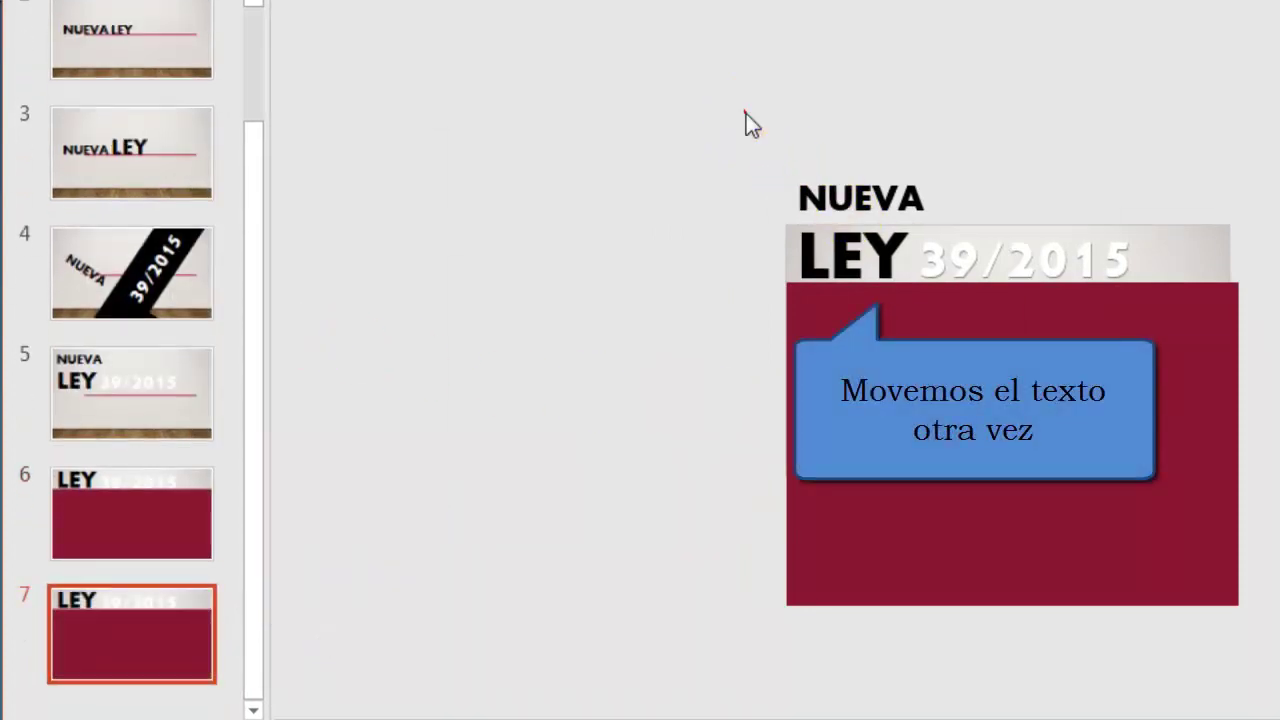
drag(746, 114, 1171, 397)
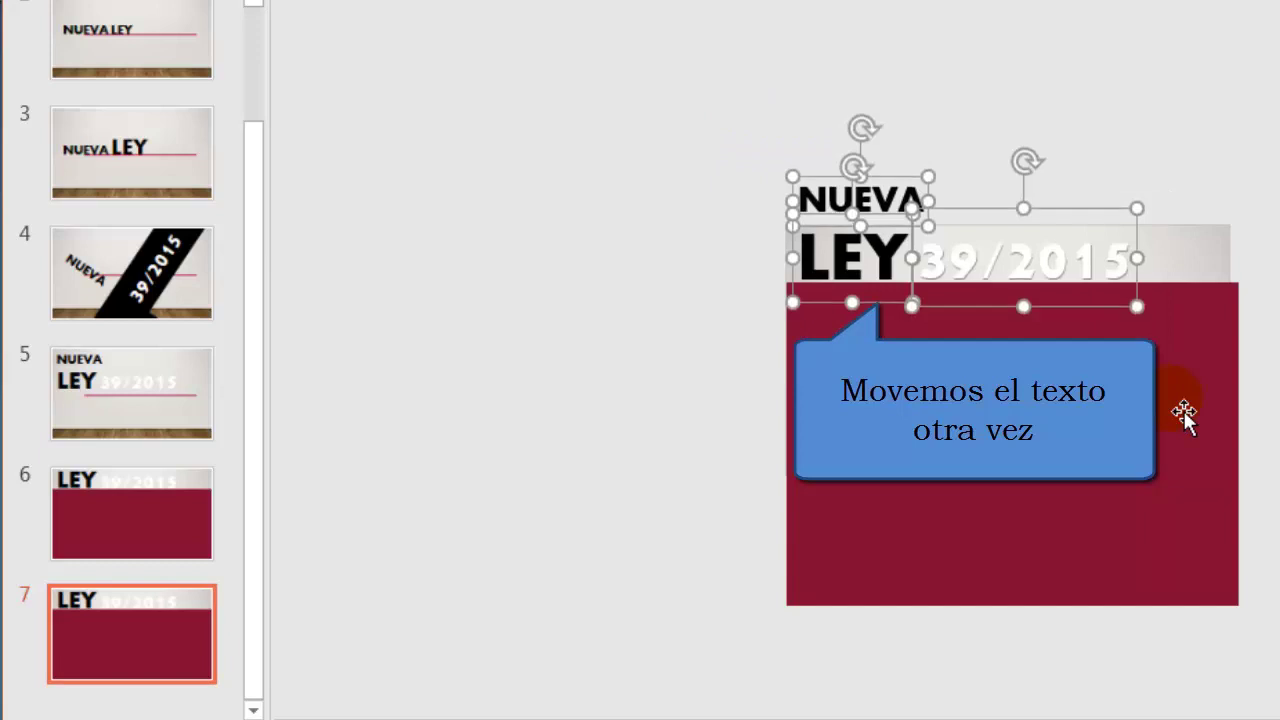
key(Down)
key(Down)
key(Down)
key(Down)
key(Down)
key(Down)
key(Down)
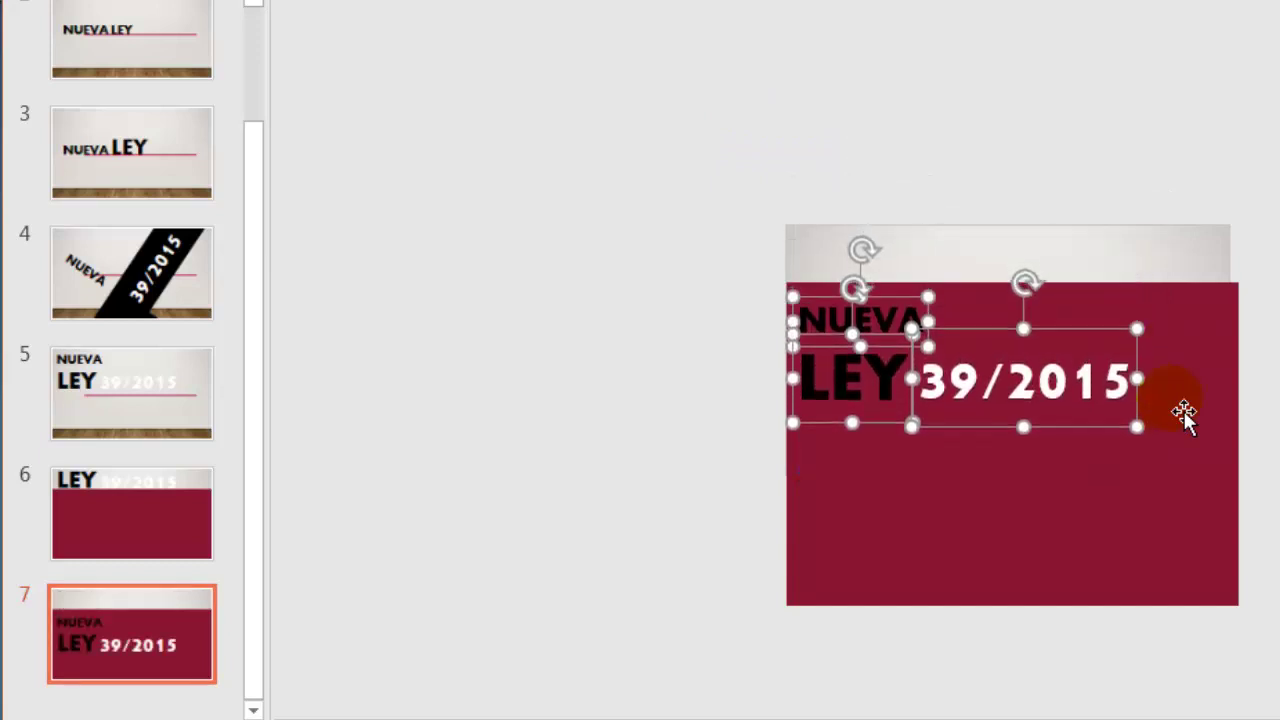
click(1203, 516)
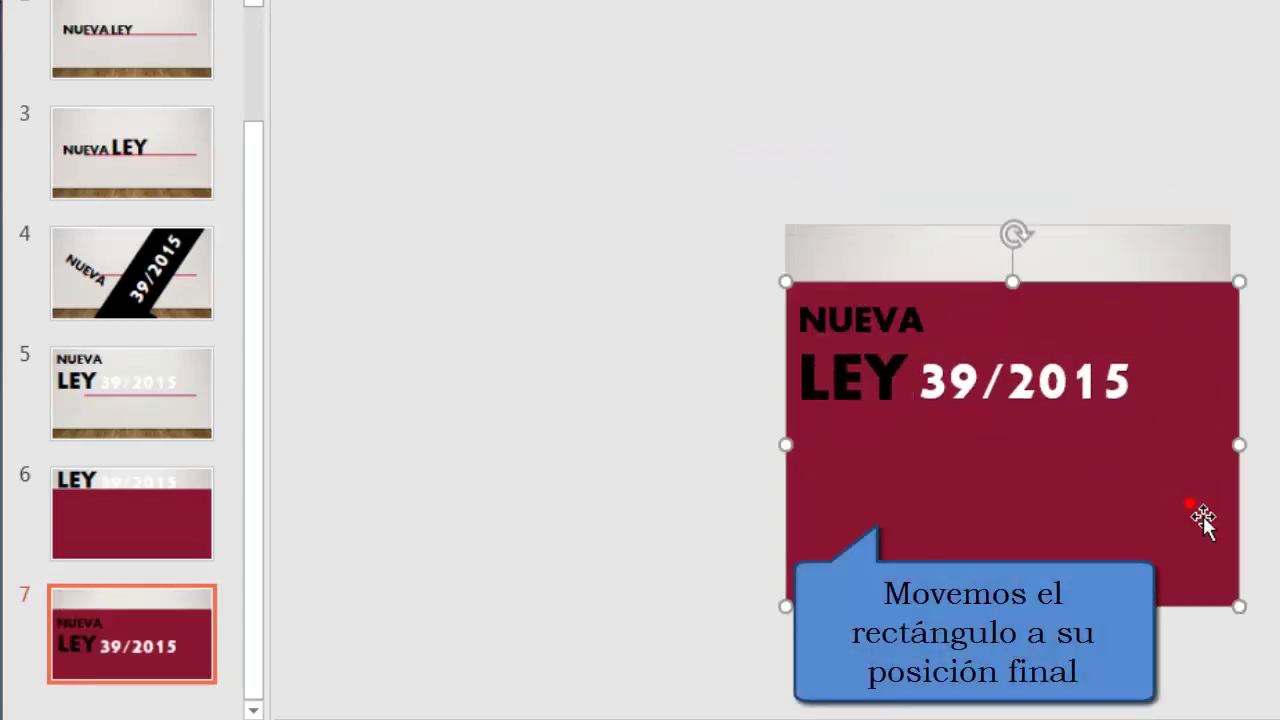
key(Up)
key(Up)
key(Up)
key(Up)
key(Up)
key(Up)
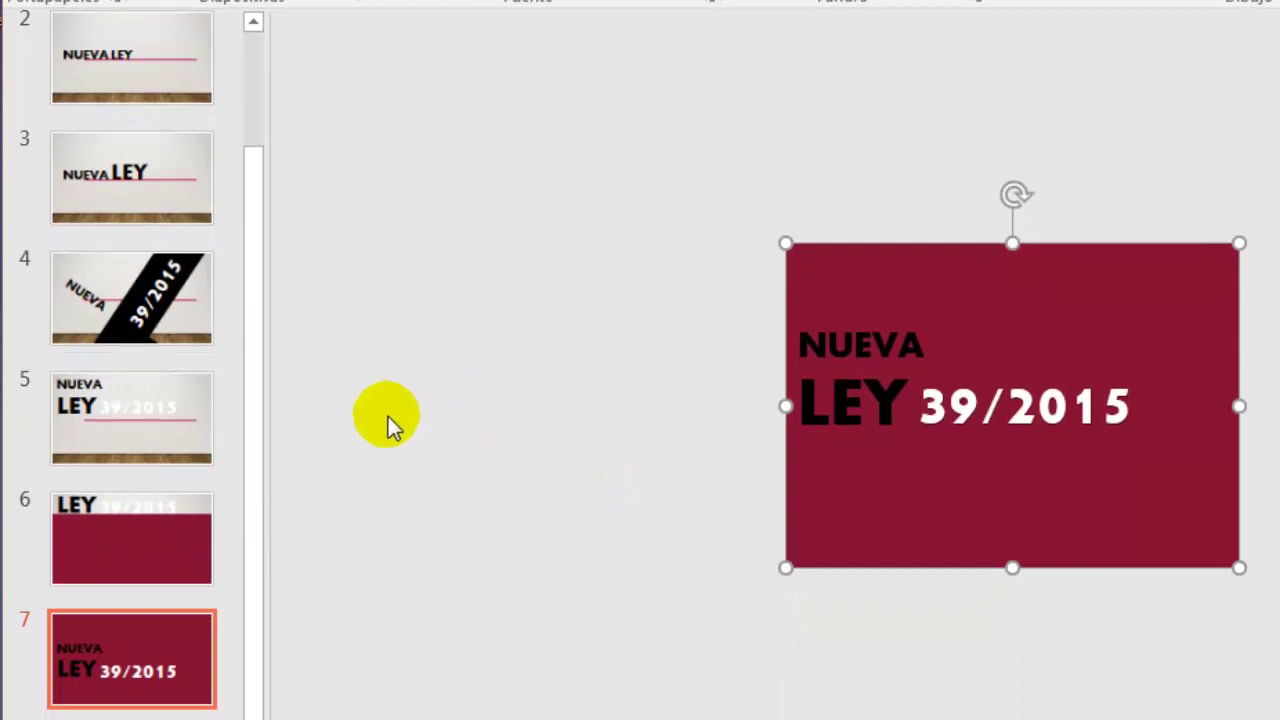
Step: Select all seven slides in the thumbnail pane
key(shift)
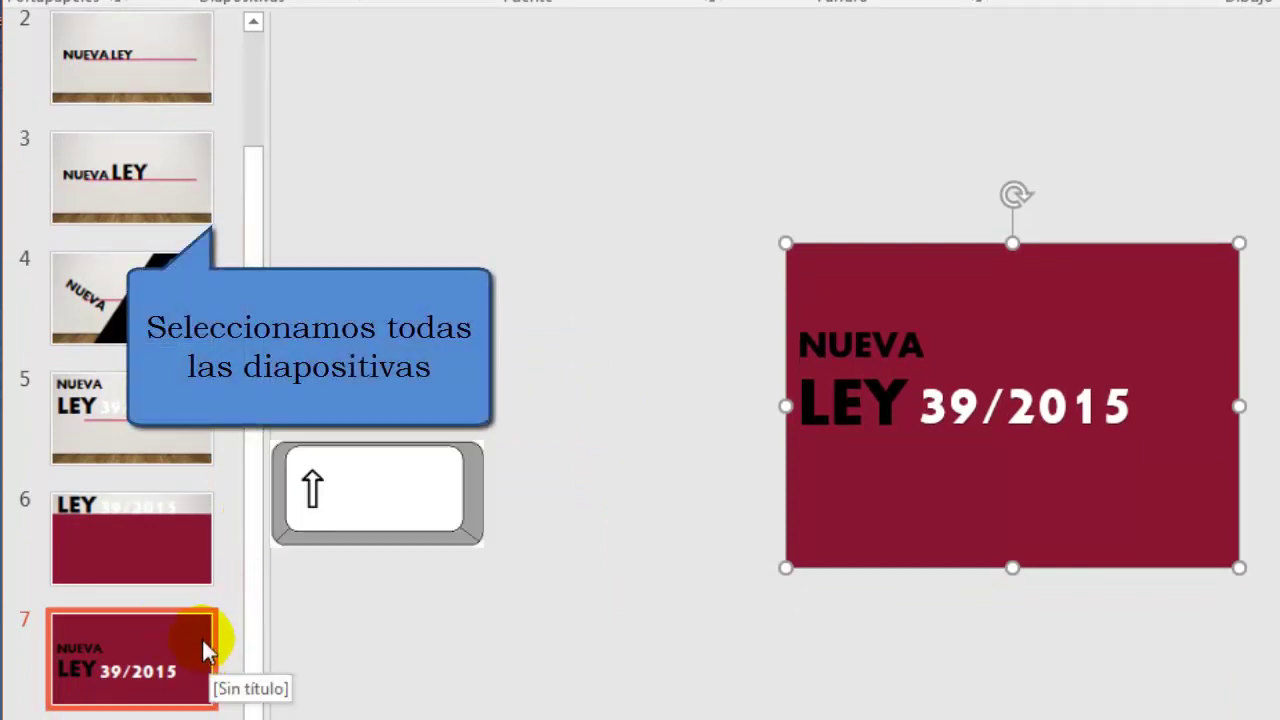
drag(258, 642, 243, 430)
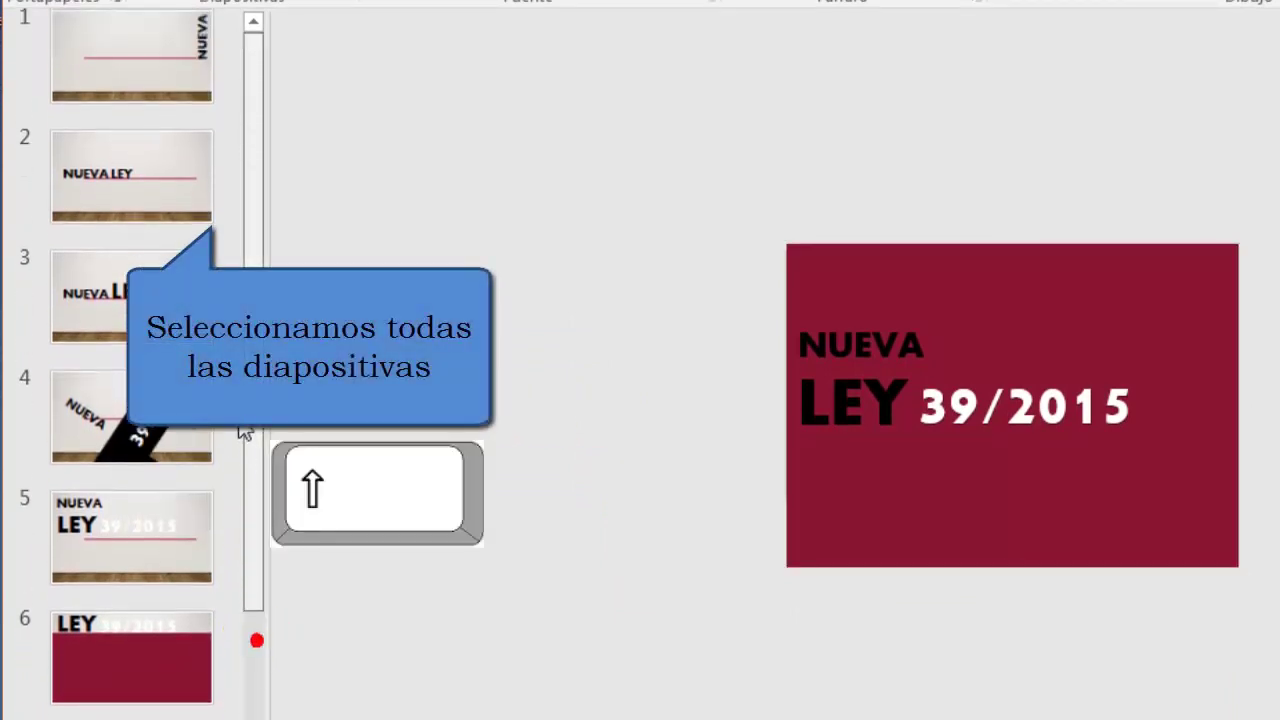
shift+click(182, 115)
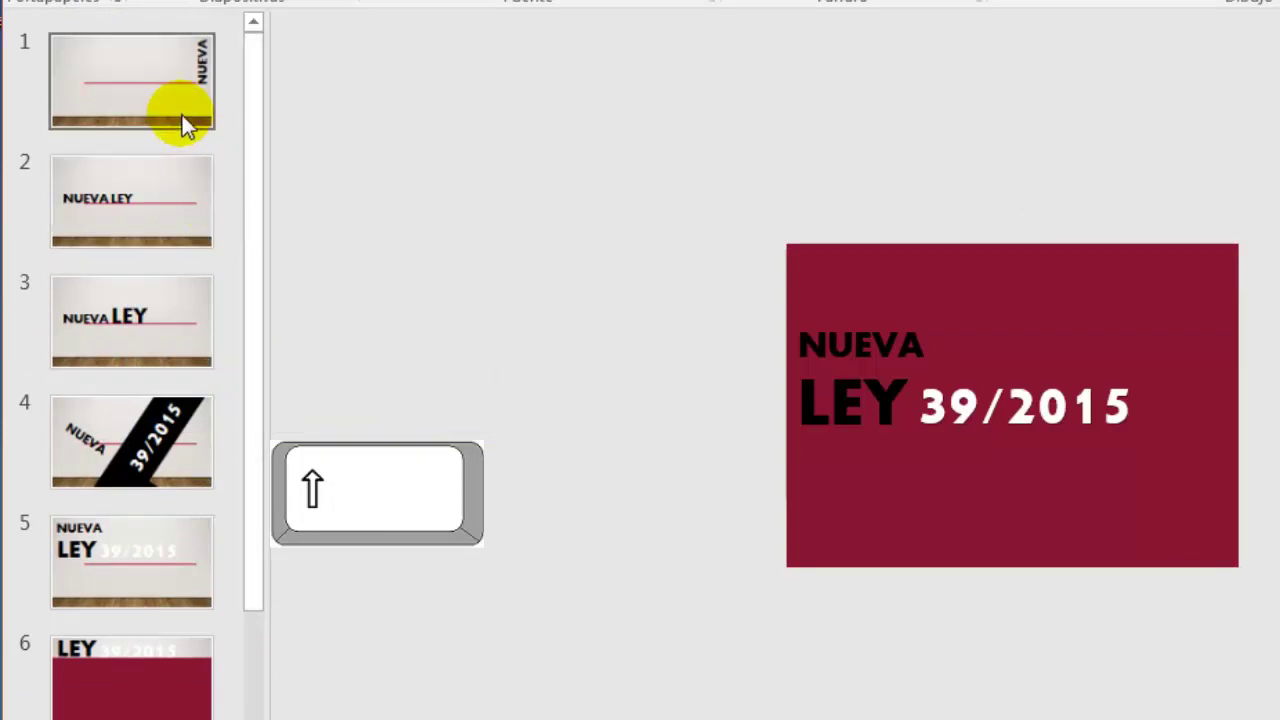
shift+click(182, 115)
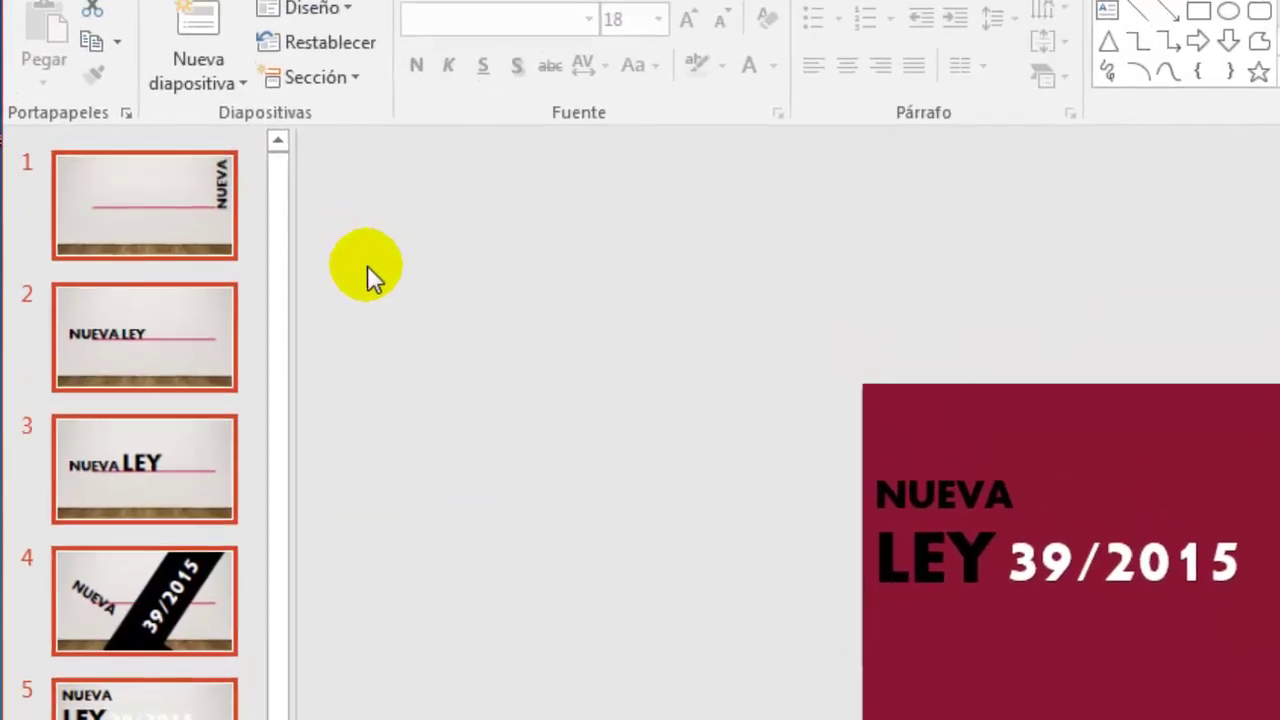
Step: Apply the Transformación transition and cut Duración from 02,00 to 00,75
click(480, 92)
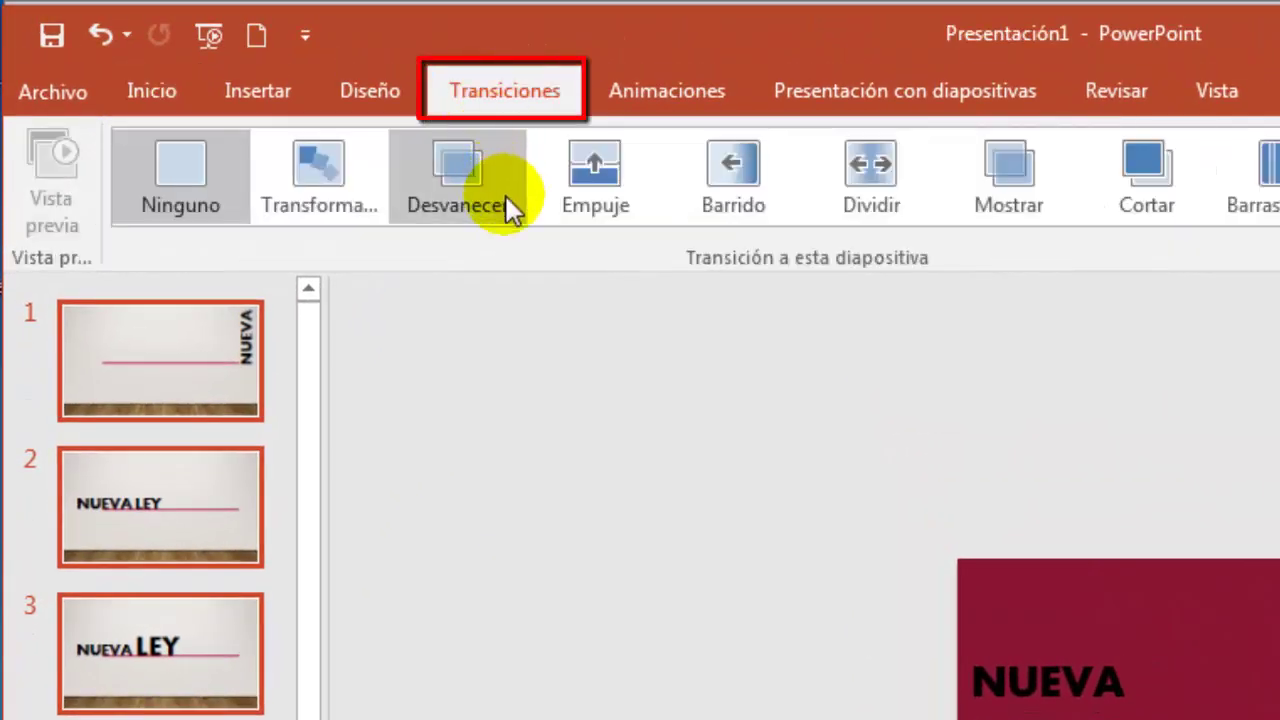
click(341, 195)
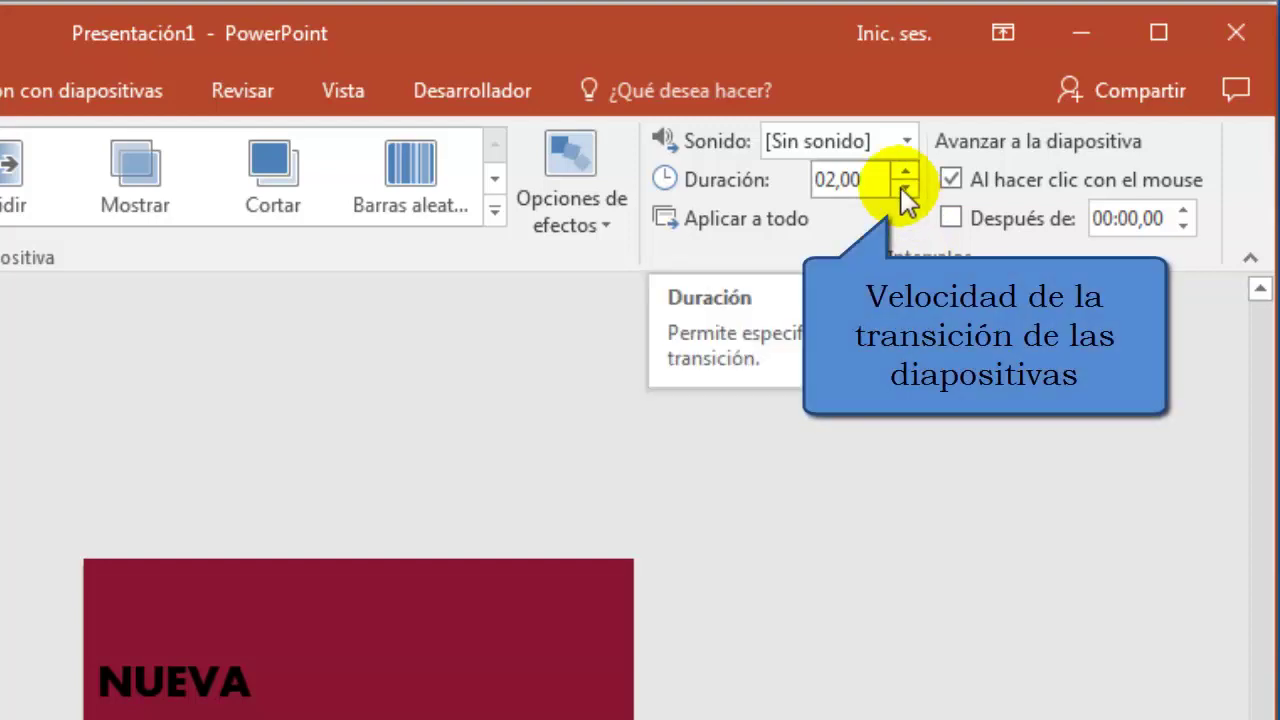
click(905, 189)
click(905, 189)
click(905, 189)
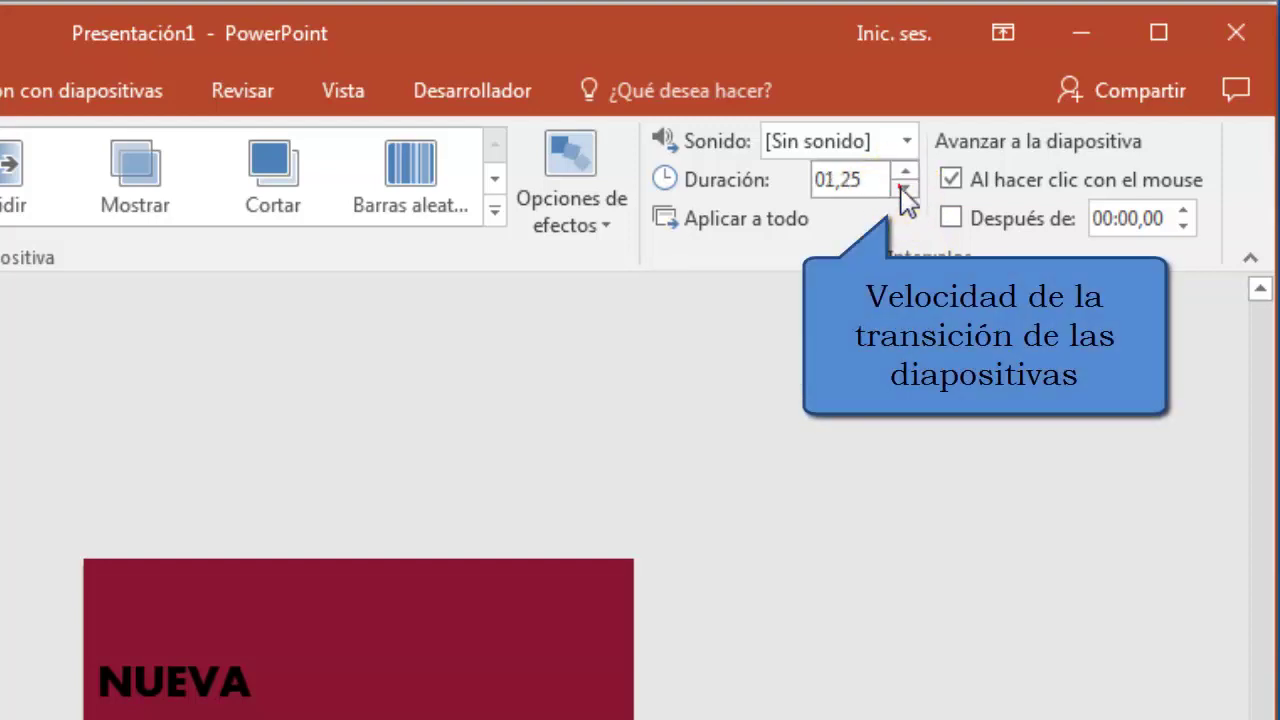
click(905, 189)
click(905, 189)
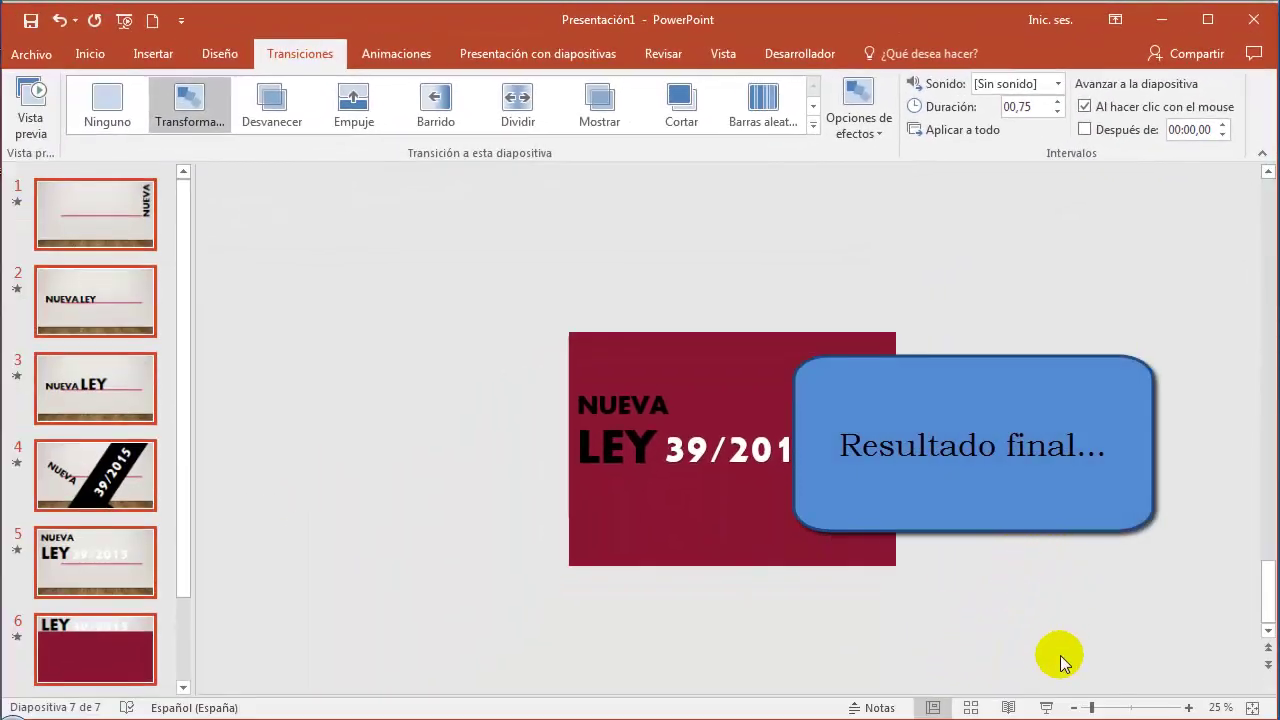
Step: Run the presentation full-screen as a slide show starting from slide 1
click(1046, 707)
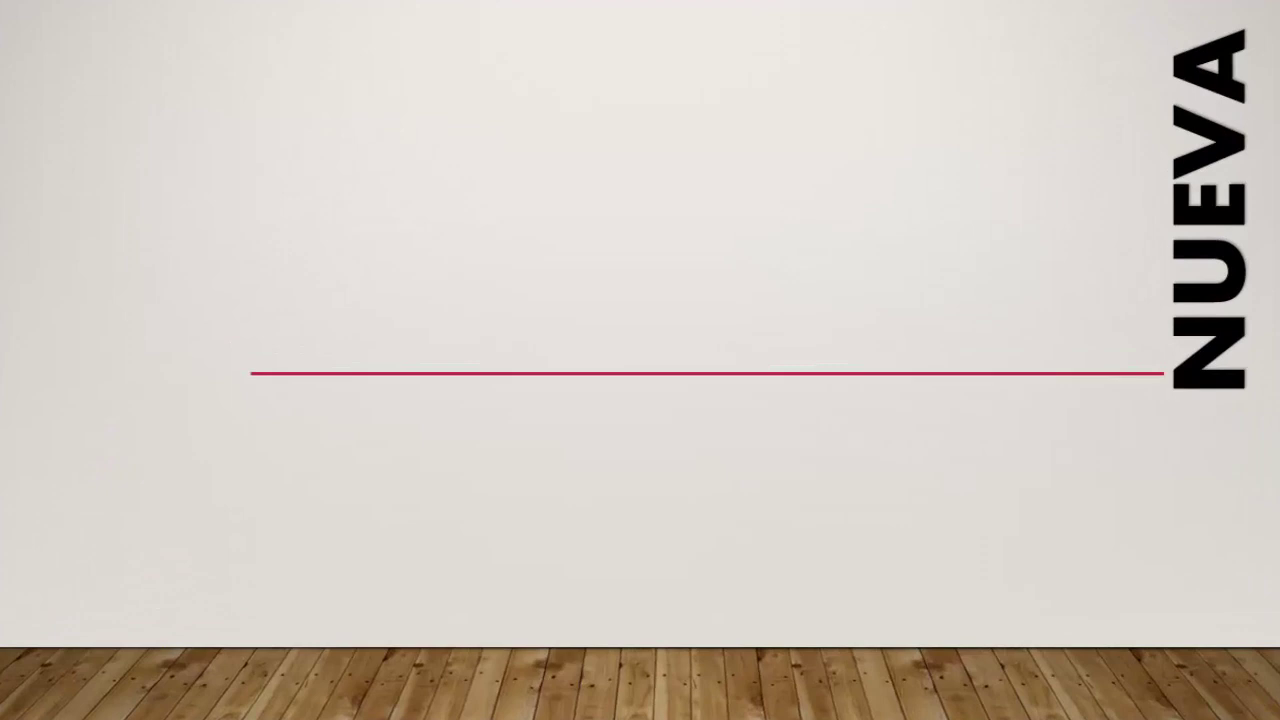